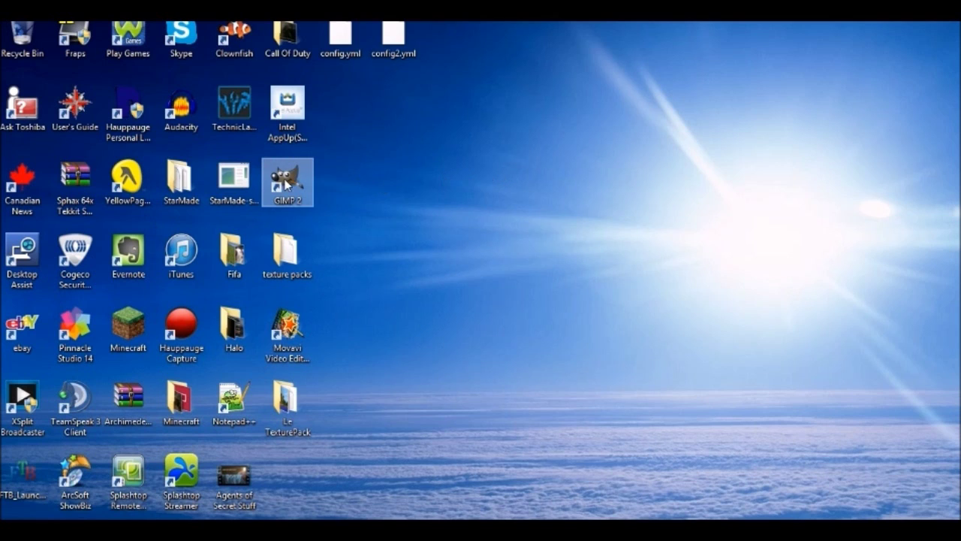
Launch GIMP 2 by double-clicking its desktop shortcut.
{"action": "double_click", "coordinate": [288, 182]}
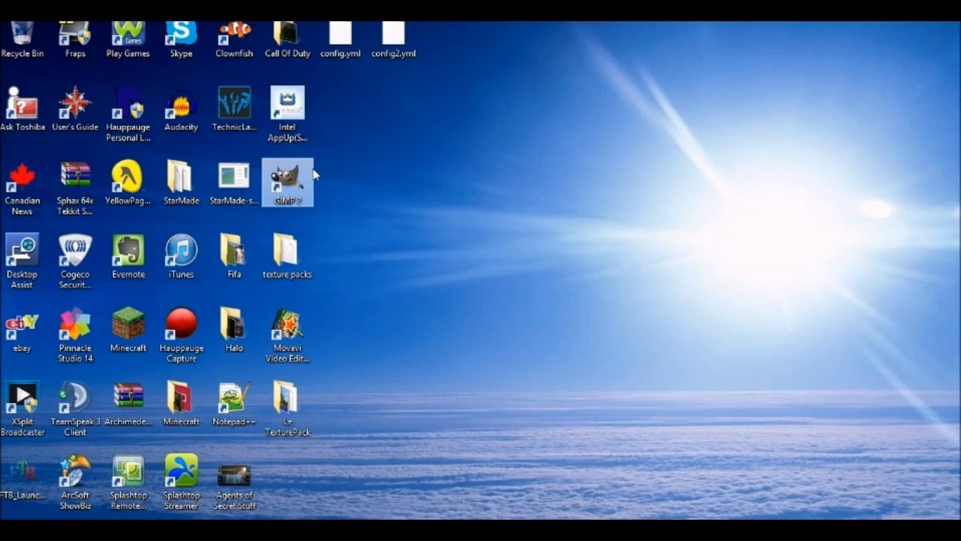
Close GIMP's Open Image dialog unused, then open the texture packs folder on the desktop.
{"action": "left_click_drag", "start_coordinate": [783, 88], "coordinate": [405, 352]}
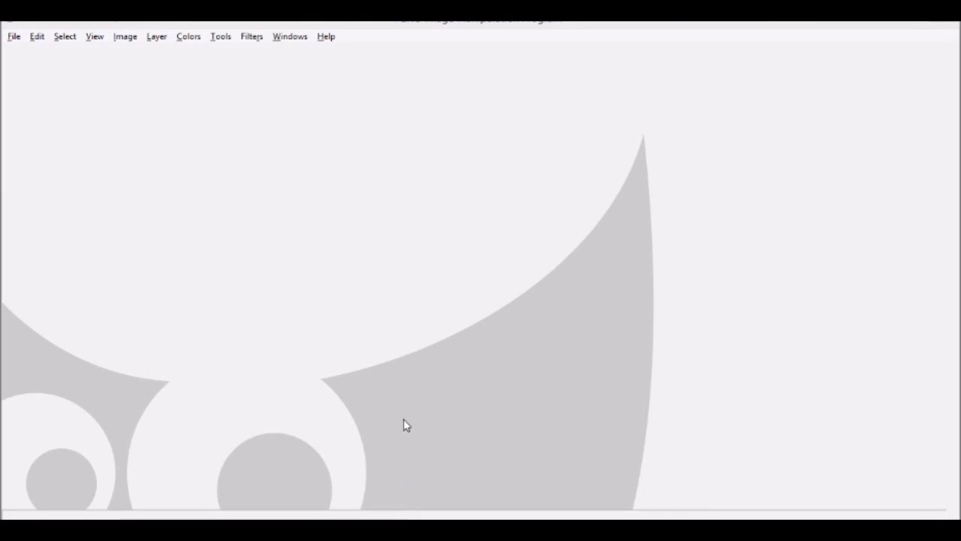
{"action": "left_click", "coordinate": [14, 36]}
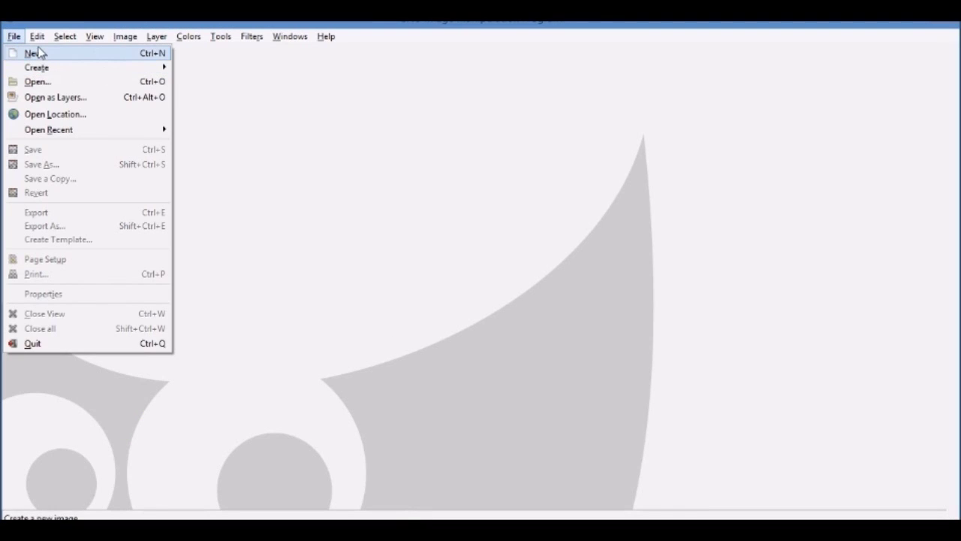
{"action": "left_click", "coordinate": [41, 82]}
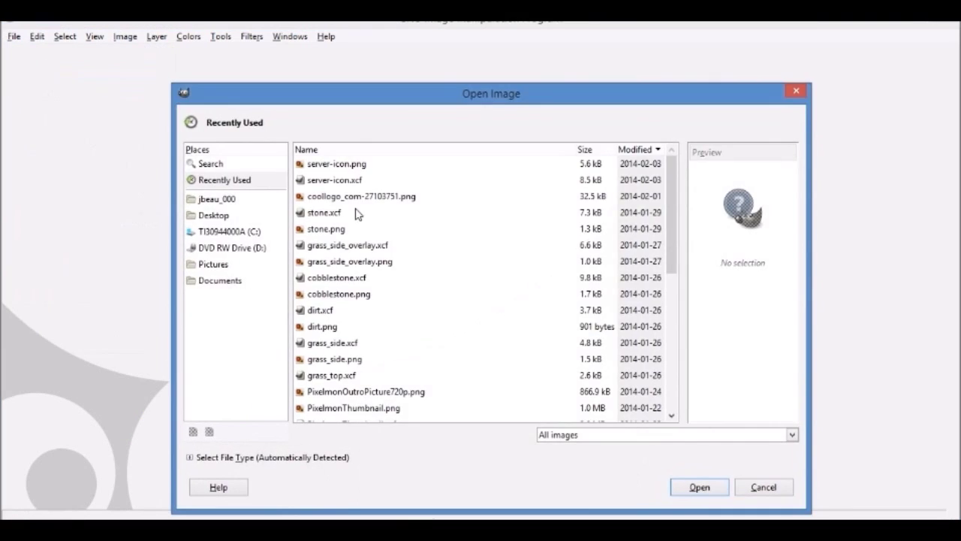
{"action": "left_click", "coordinate": [797, 90]}
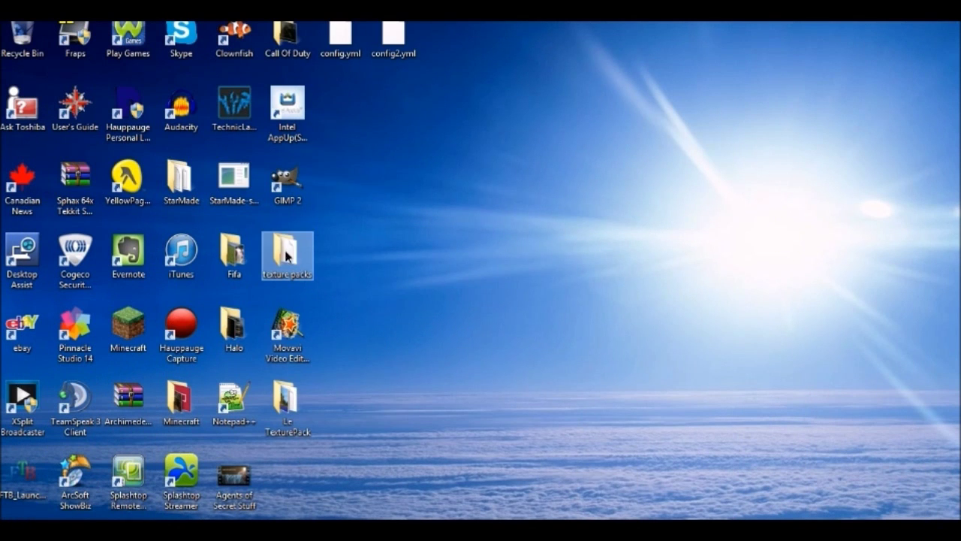
{"action": "double_click", "coordinate": [287, 254]}
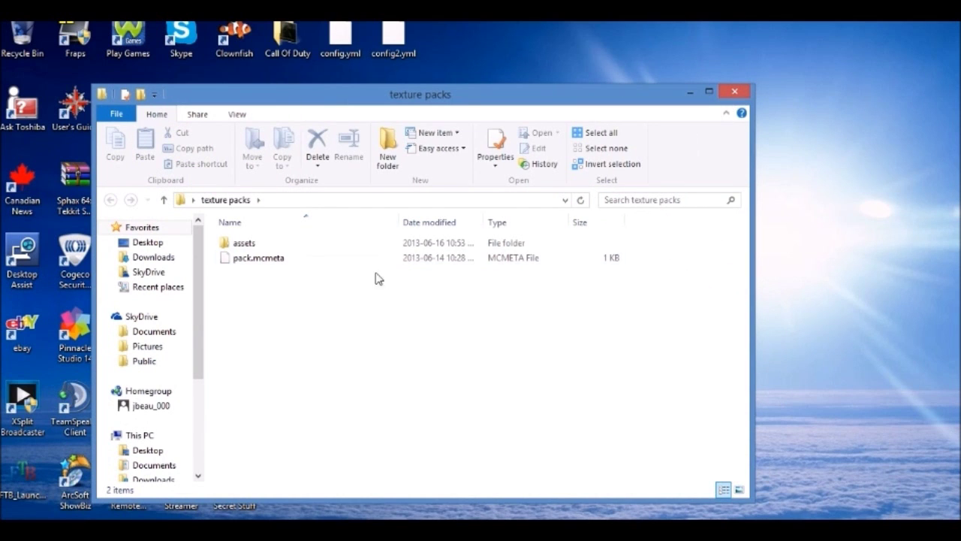
Close the texture packs window, start Minecraft 1.7.4 with Play, and minimize both windows.
{"action": "left_click", "coordinate": [734, 91]}
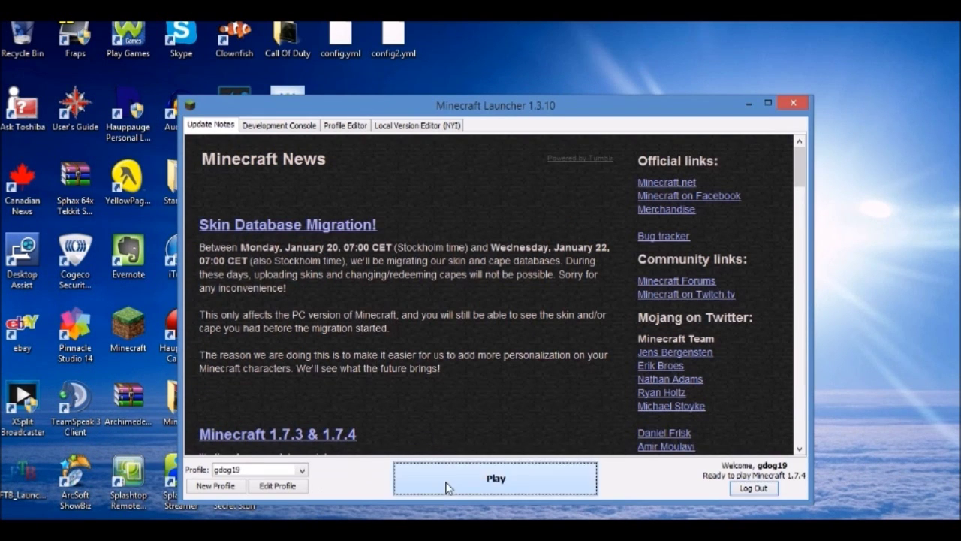
{"action": "left_click", "coordinate": [451, 485]}
{"action": "left_click", "coordinate": [752, 105]}
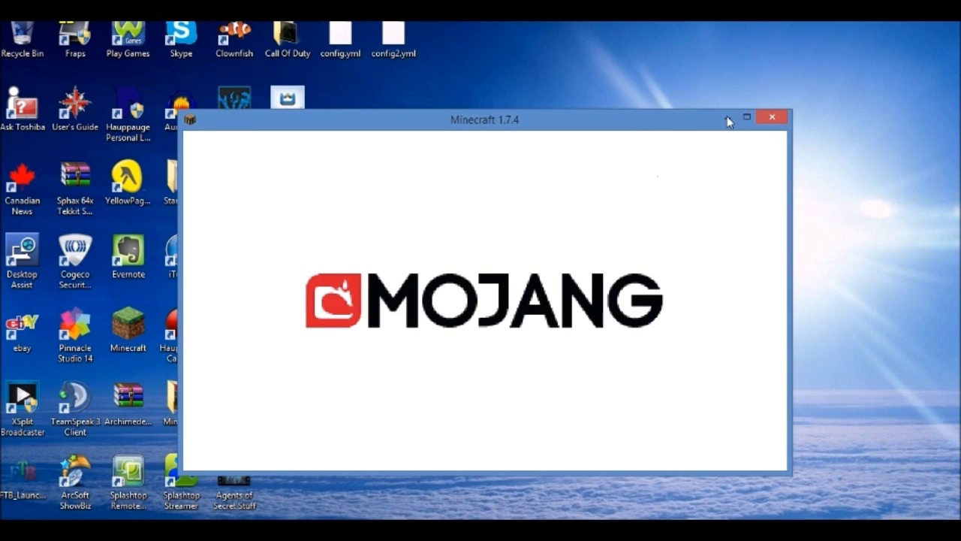
{"action": "left_click", "coordinate": [726, 118]}
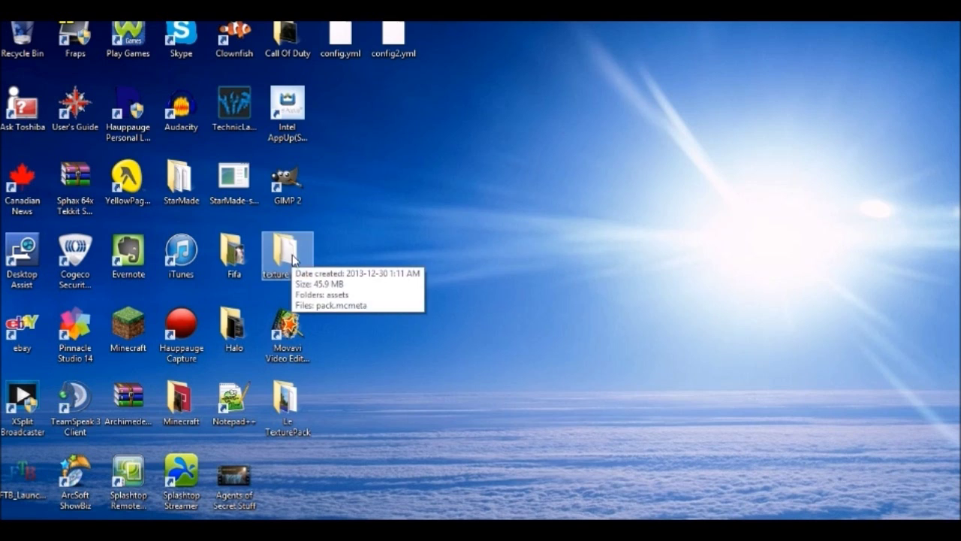
{"action": "double_click", "coordinate": [293, 260]}
{"action": "left_click", "coordinate": [734, 92]}
{"action": "right_click", "coordinate": [526, 156]}
{"action": "mouse_move", "coordinate": [694, 293]}
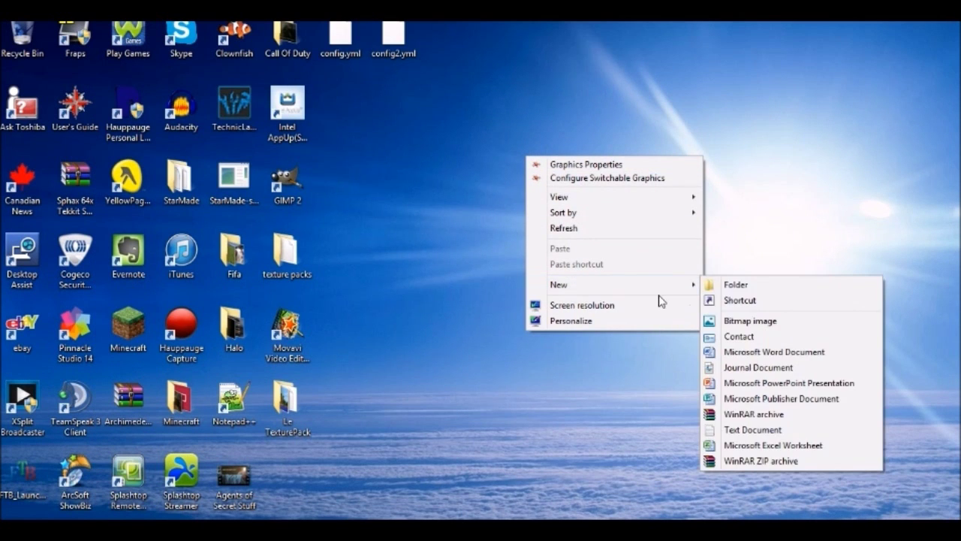
{"action": "left_click", "coordinate": [733, 284]}
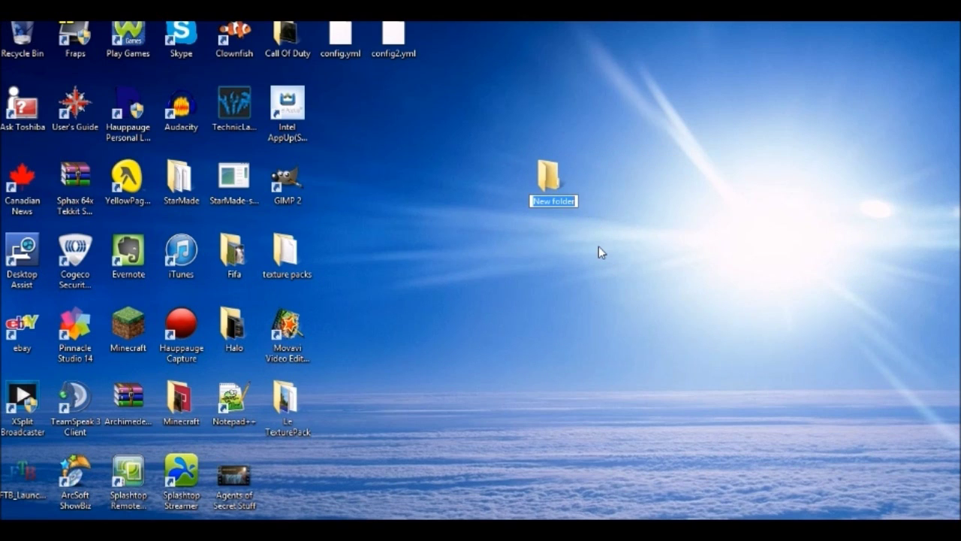
{"action": "type", "text": "texut"}
{"action": "key", "text": "BackSpace"}
{"action": "key", "text": "BackSpace"}
{"action": "type", "text": "turepack!!"}
{"action": "key", "text": "Return"}
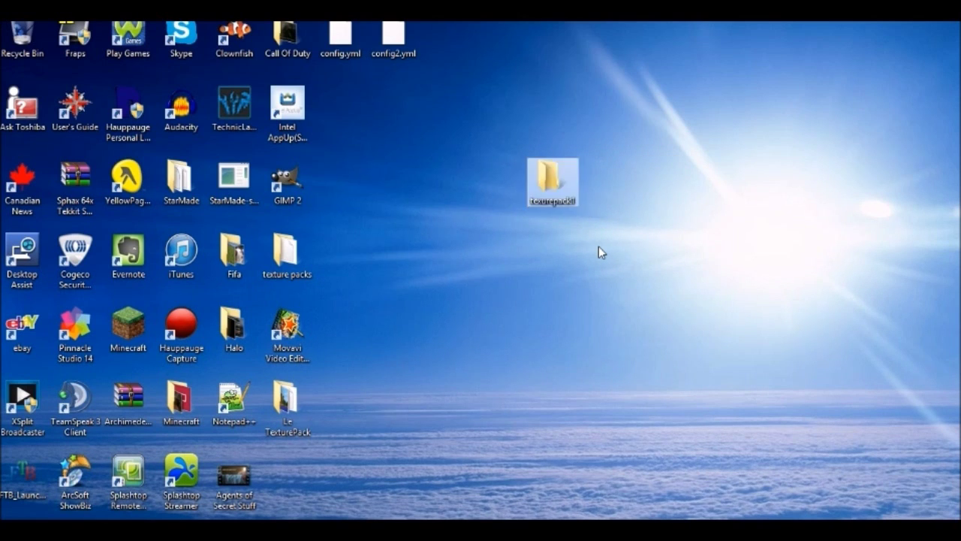
{"action": "left_click_drag", "start_coordinate": [552, 180], "coordinate": [23, 37]}
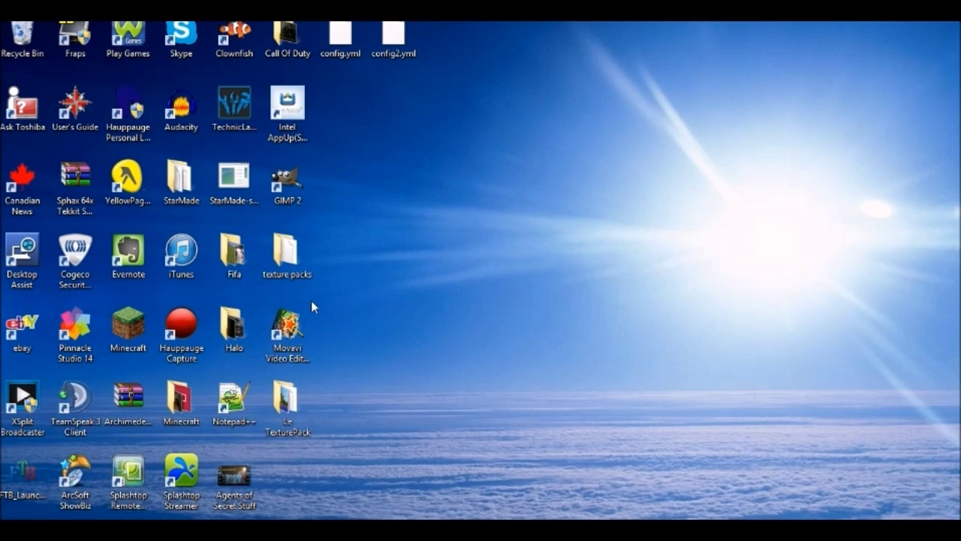
Open the texture packs folder, then go to Minecraft's Options > Resource Packs settings.
{"action": "double_click", "coordinate": [301, 259]}
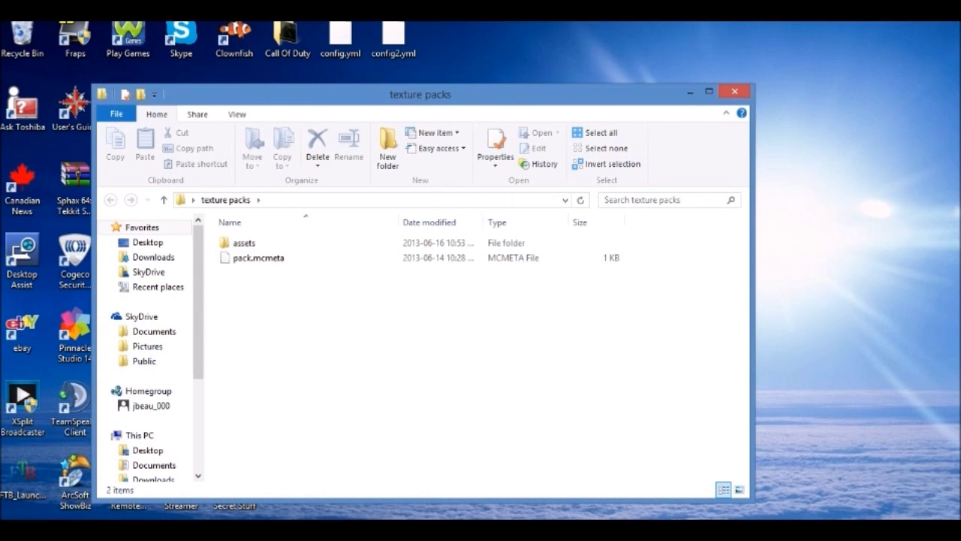
{"action": "left_click", "coordinate": [240, 246]}
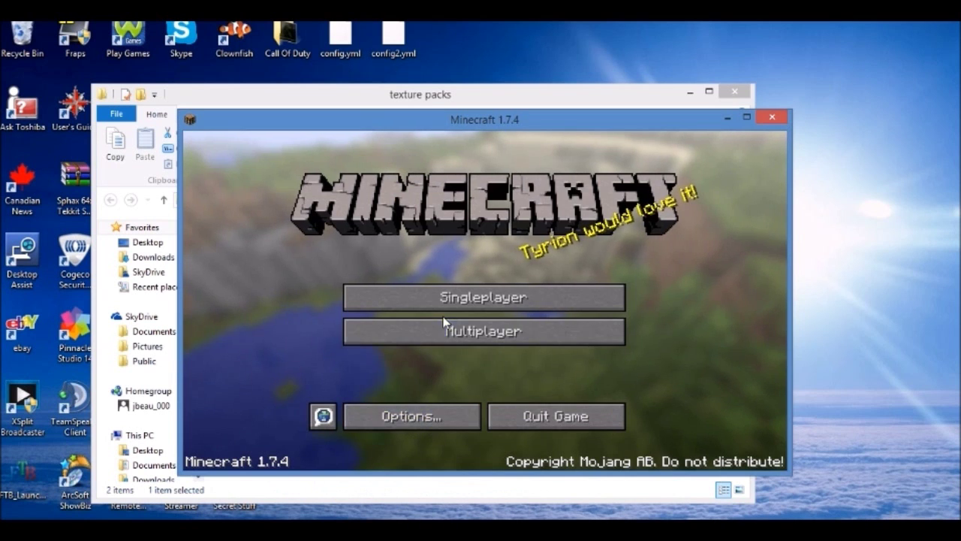
{"action": "left_click", "coordinate": [418, 421]}
{"action": "left_click", "coordinate": [396, 396]}
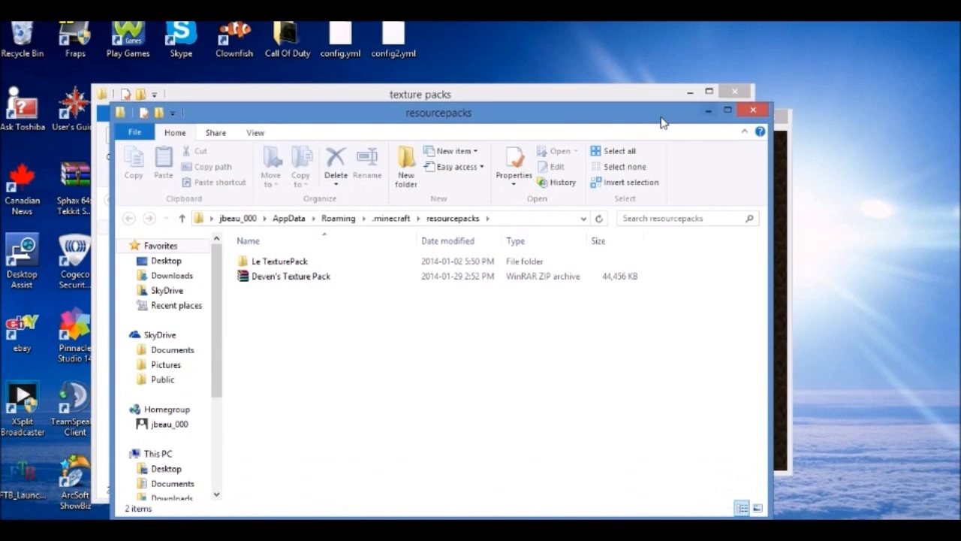
Rename the zipped texture pack in the resourcepacks folder to 'cool texture pack'.
{"action": "left_click", "coordinate": [708, 110]}
{"action": "left_click", "coordinate": [713, 110]}
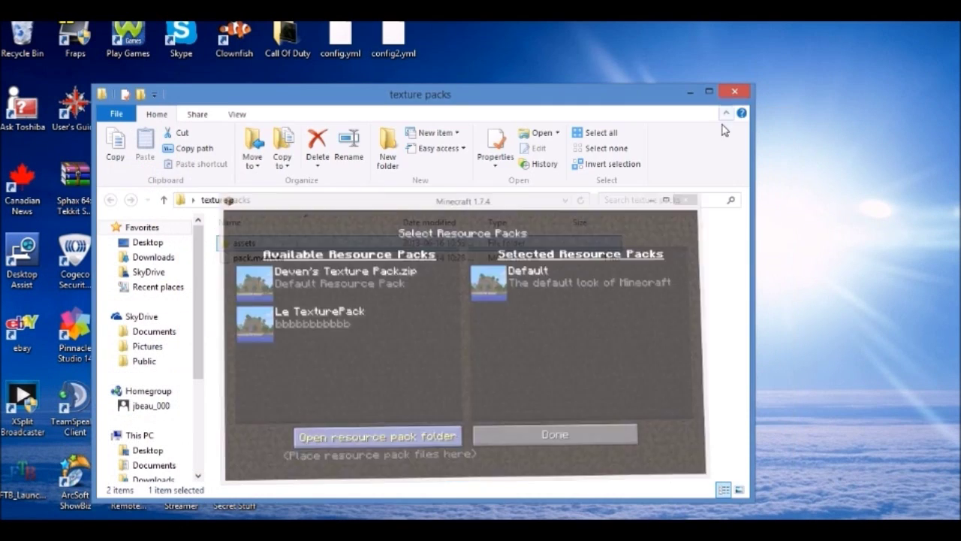
{"action": "mouse_move", "coordinate": [182, 515]}
{"action": "left_click", "coordinate": [232, 480]}
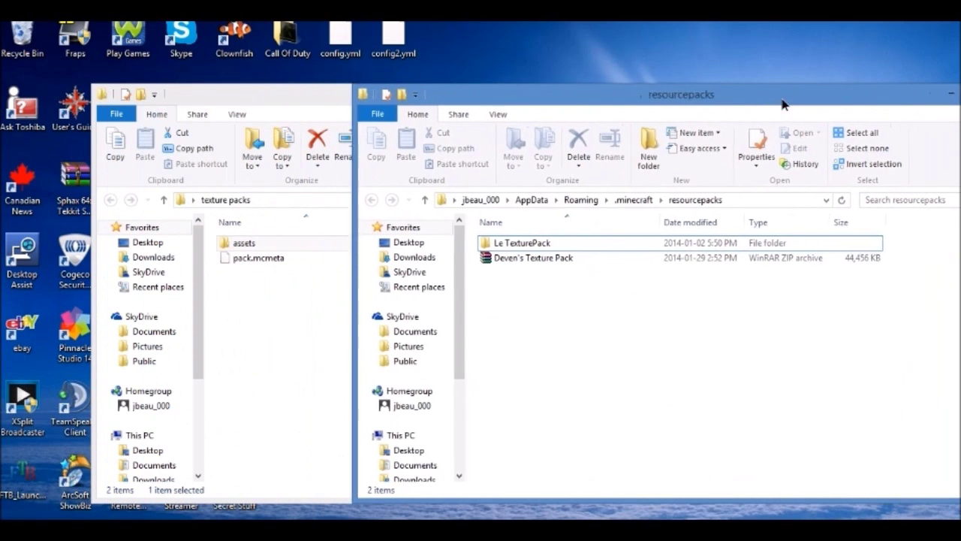
{"action": "left_click", "coordinate": [569, 261]}
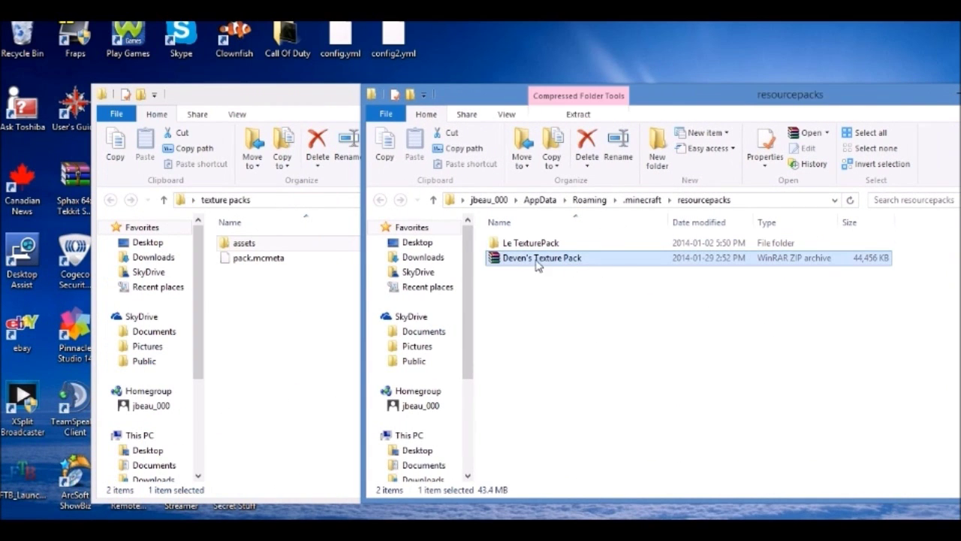
{"action": "right_click", "coordinate": [538, 264]}
{"action": "left_click", "coordinate": [577, 489]}
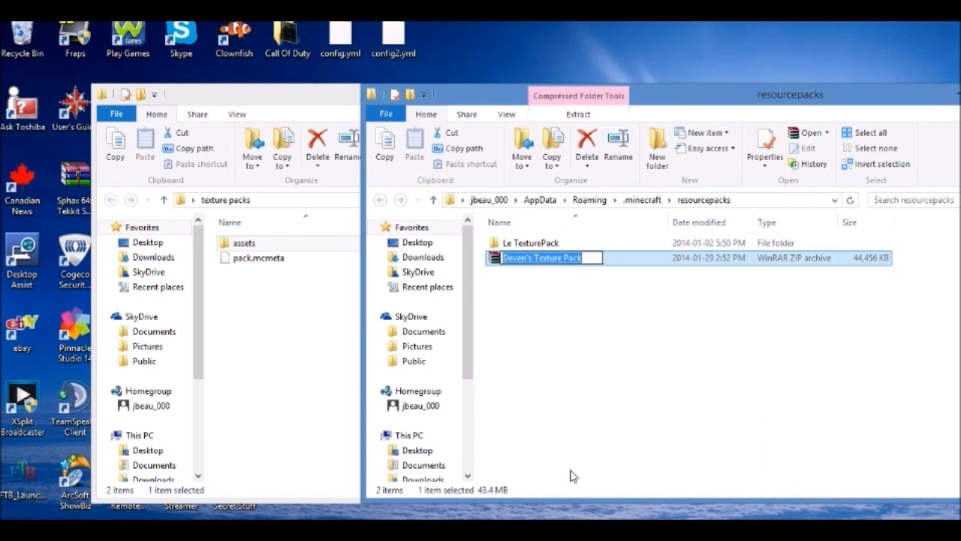
{"action": "type", "text": "cool texture pack"}
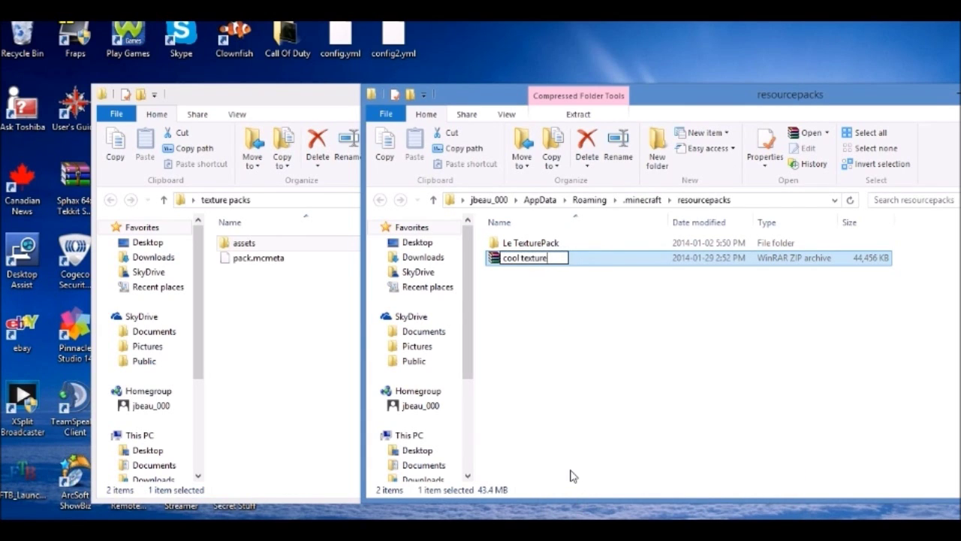
{"action": "left_click", "coordinate": [559, 375]}
Move cool texture pack into the texture packs folder and close the resourcepacks window.
{"action": "left_click_drag", "start_coordinate": [590, 259], "coordinate": [550, 263]}
{"action": "left_click_drag", "start_coordinate": [418, 276], "coordinate": [278, 324]}
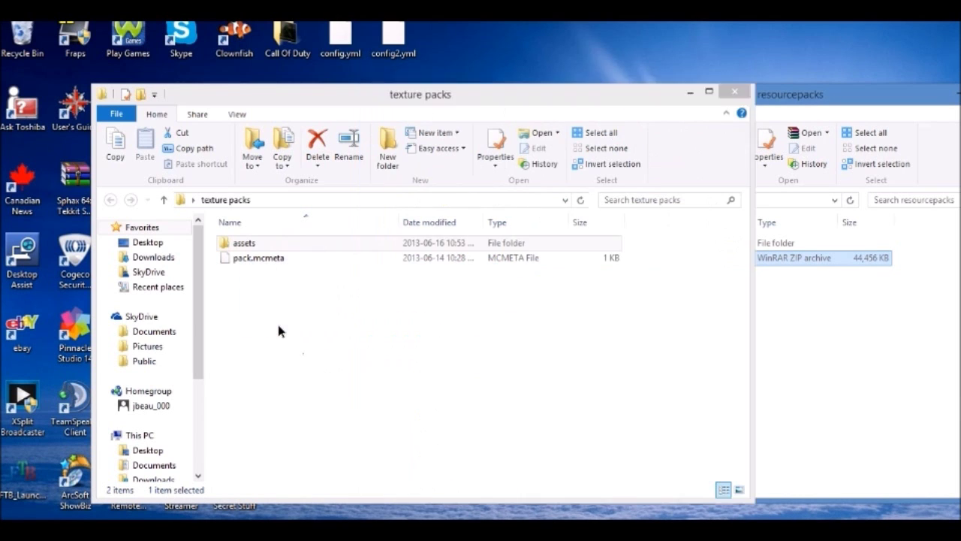
{"action": "double_click", "coordinate": [880, 100]}
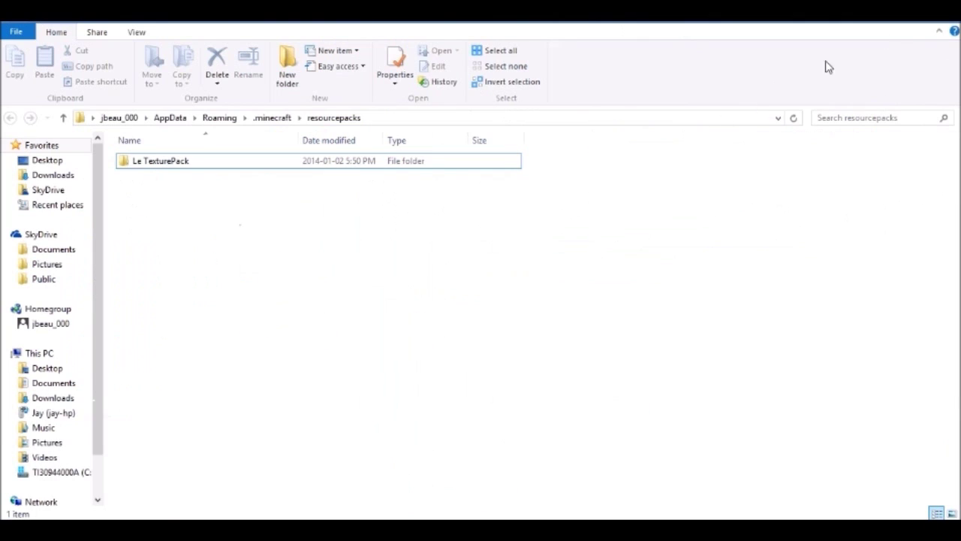
{"action": "left_click_drag", "start_coordinate": [920, 24], "coordinate": [815, 120]}
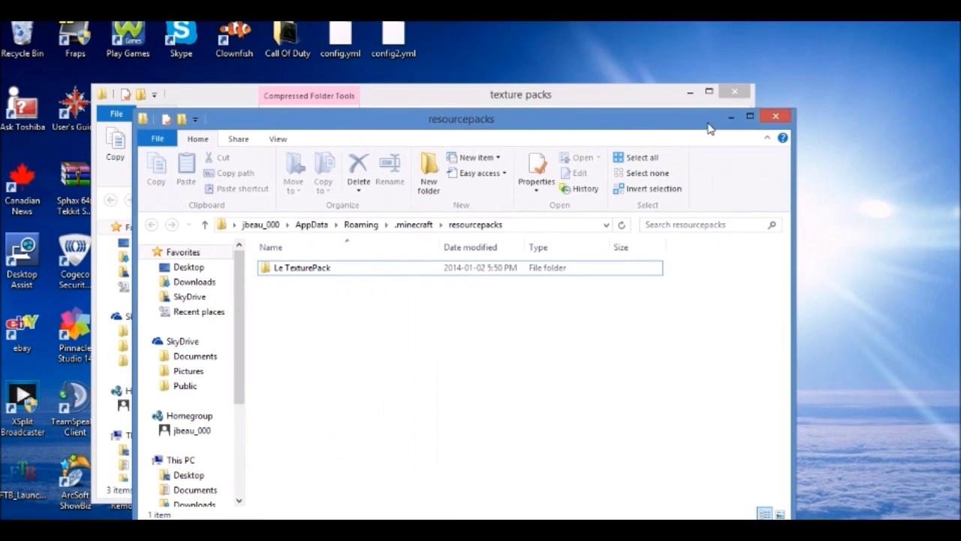
{"action": "left_click", "coordinate": [778, 118]}
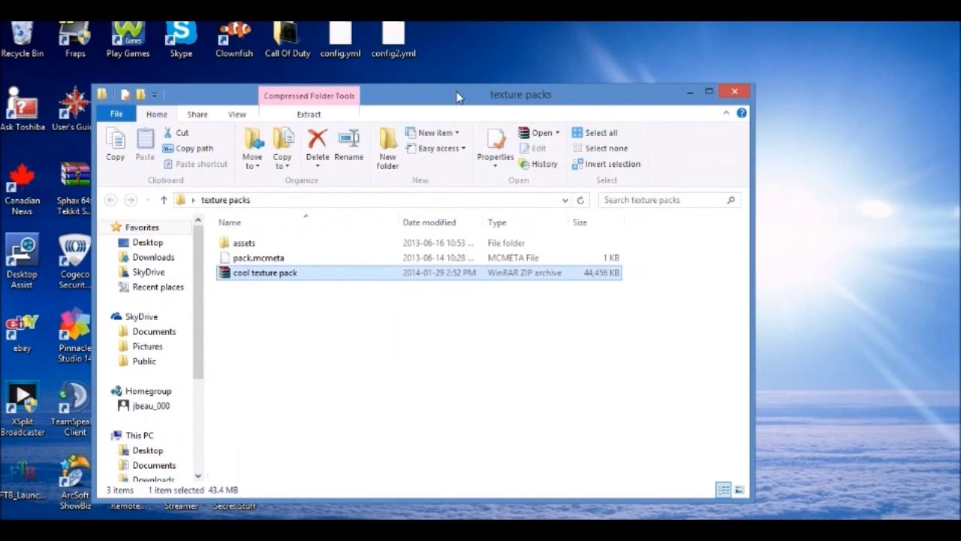
Leave the cool texture pack archive's name unchanged and close the texture packs window.
{"action": "left_click_drag", "start_coordinate": [457, 95], "coordinate": [541, 81]}
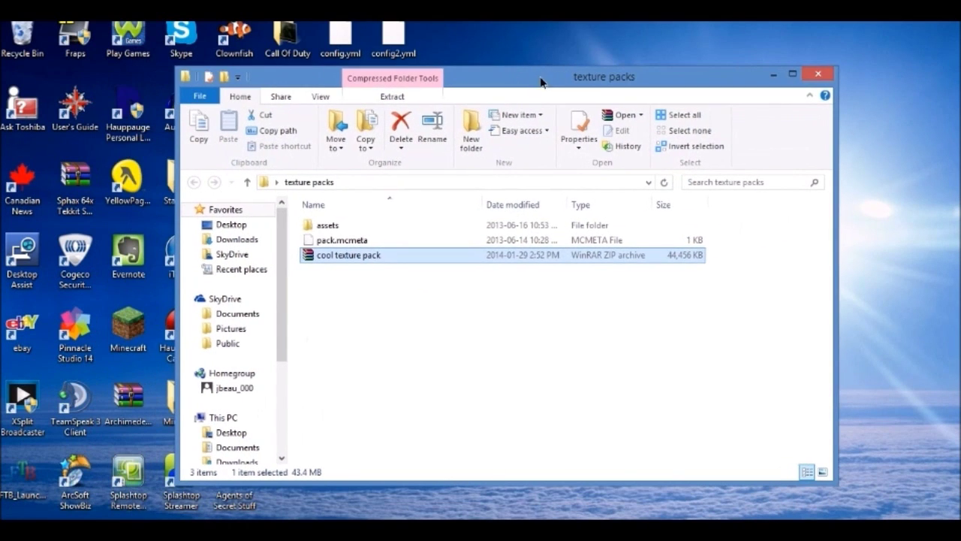
{"action": "right_click", "coordinate": [377, 255]}
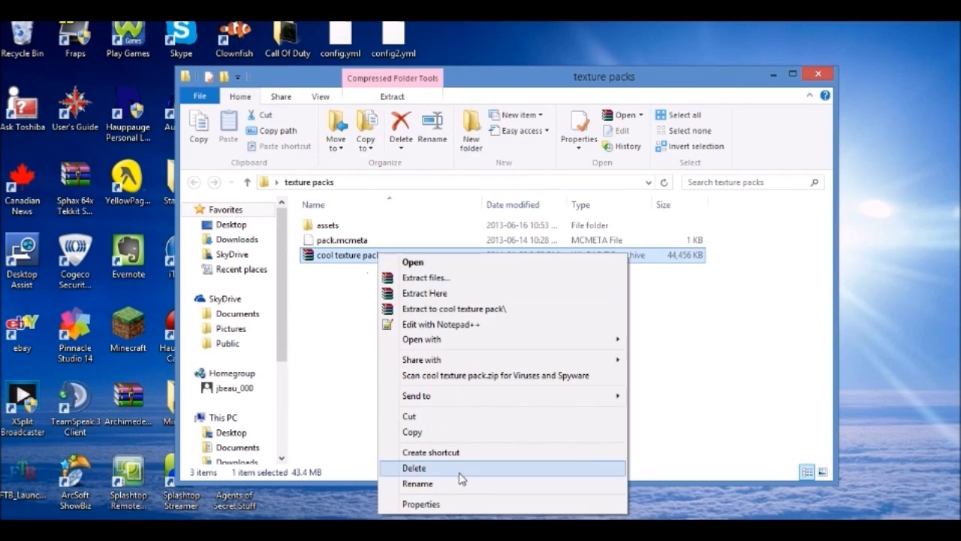
{"action": "left_click", "coordinate": [444, 485]}
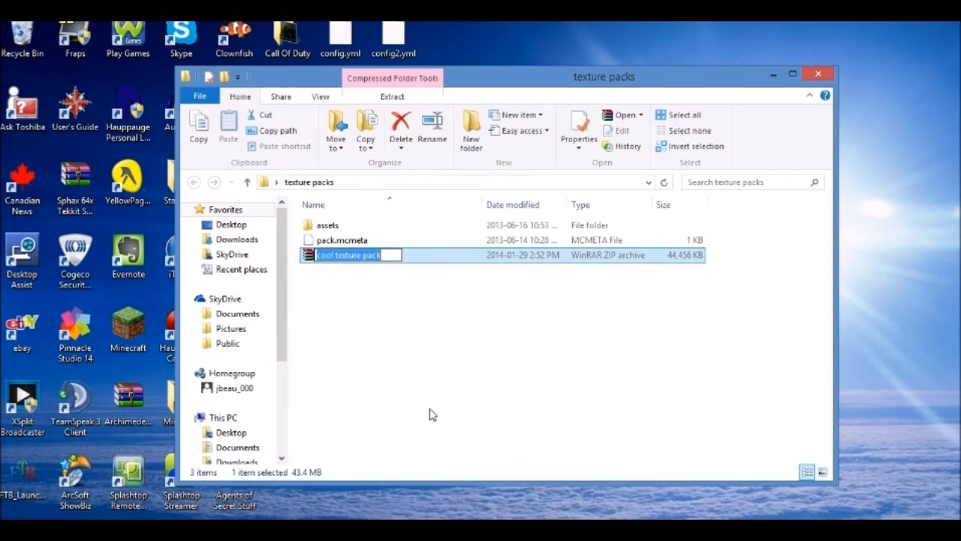
{"action": "left_click", "coordinate": [393, 292]}
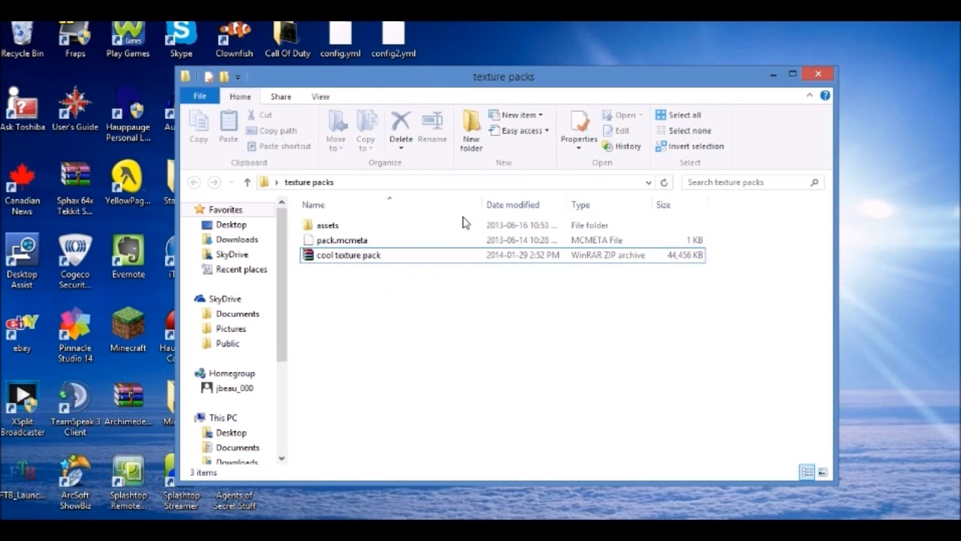
{"action": "left_click", "coordinate": [821, 74]}
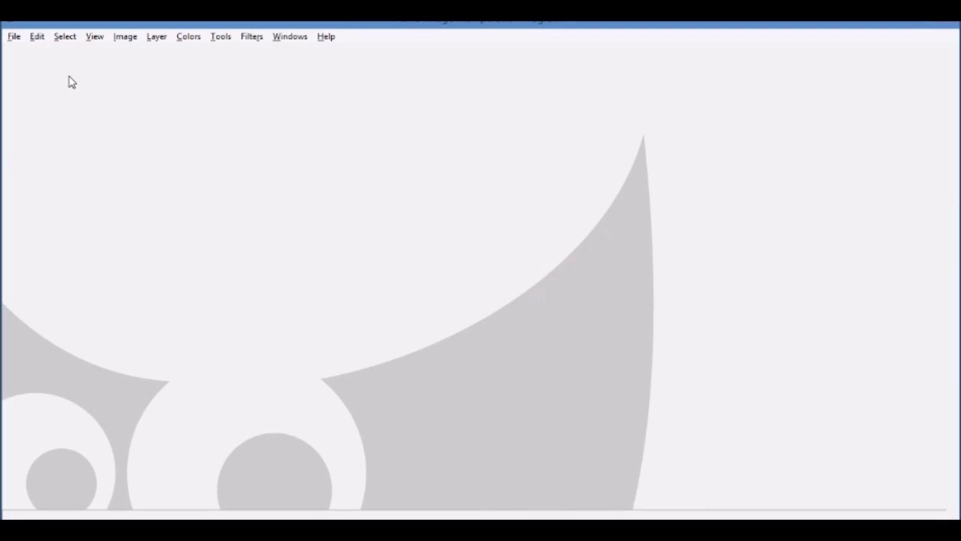
In GIMP's Open Image dialog, browse Desktop > texture packs > assets > minecraft.
{"action": "left_click", "coordinate": [13, 36]}
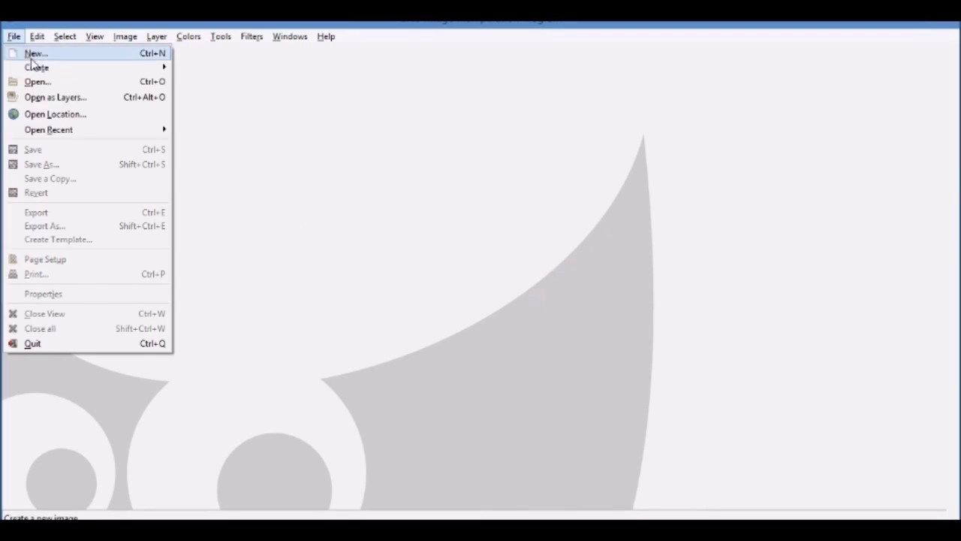
{"action": "left_click", "coordinate": [36, 81]}
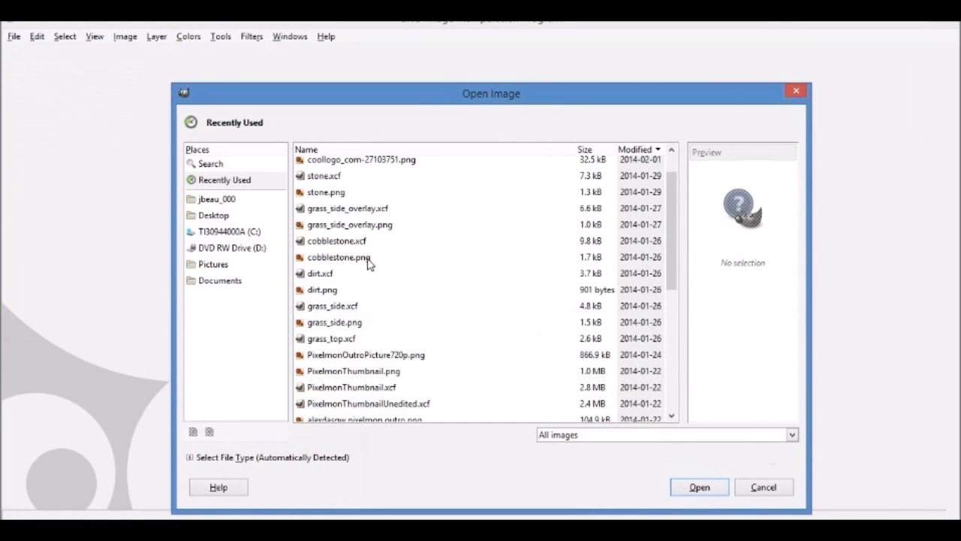
{"action": "scroll", "coordinate": [368, 261], "scroll_direction": "down", "scroll_amount": 6}
{"action": "scroll", "coordinate": [376, 312], "scroll_direction": "up", "scroll_amount": 2}
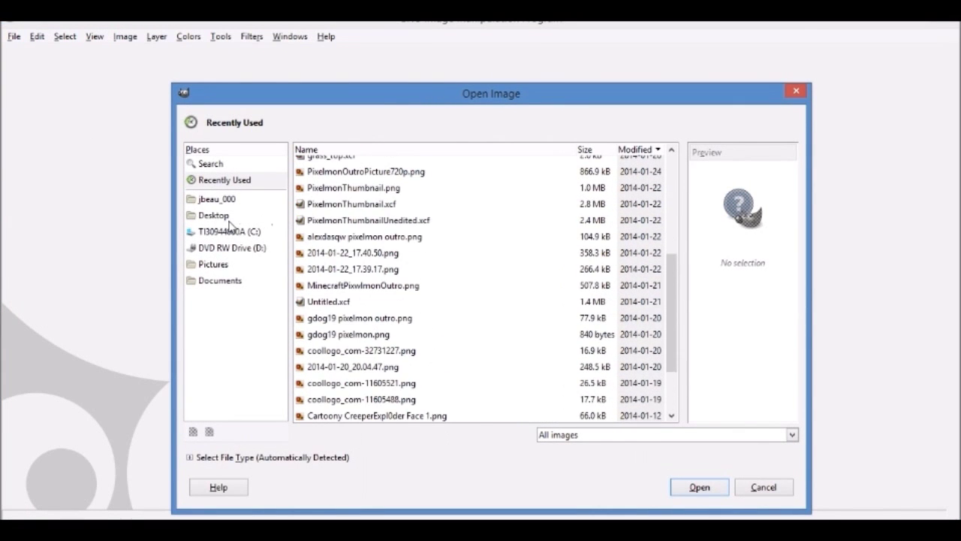
{"action": "left_click", "coordinate": [218, 216]}
{"action": "double_click", "coordinate": [339, 262]}
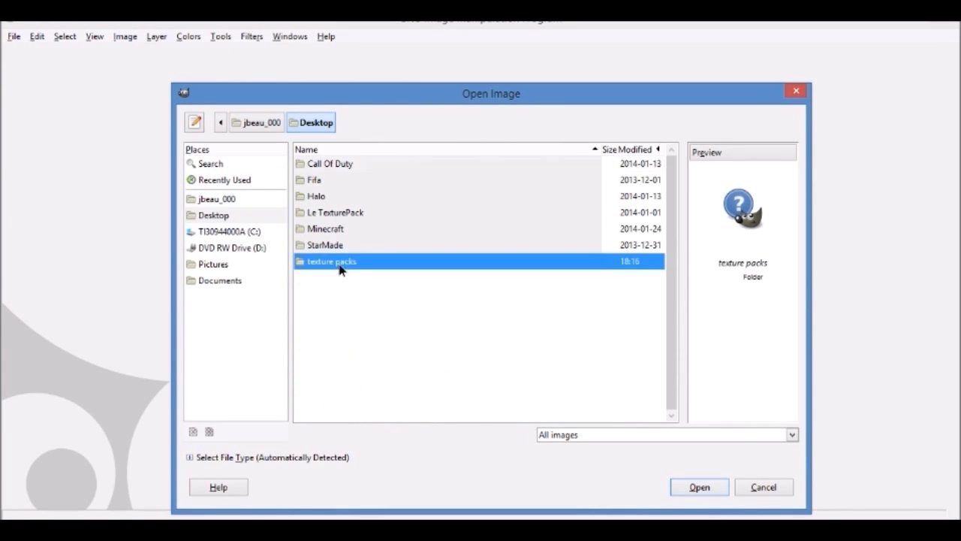
{"action": "double_click", "coordinate": [337, 170]}
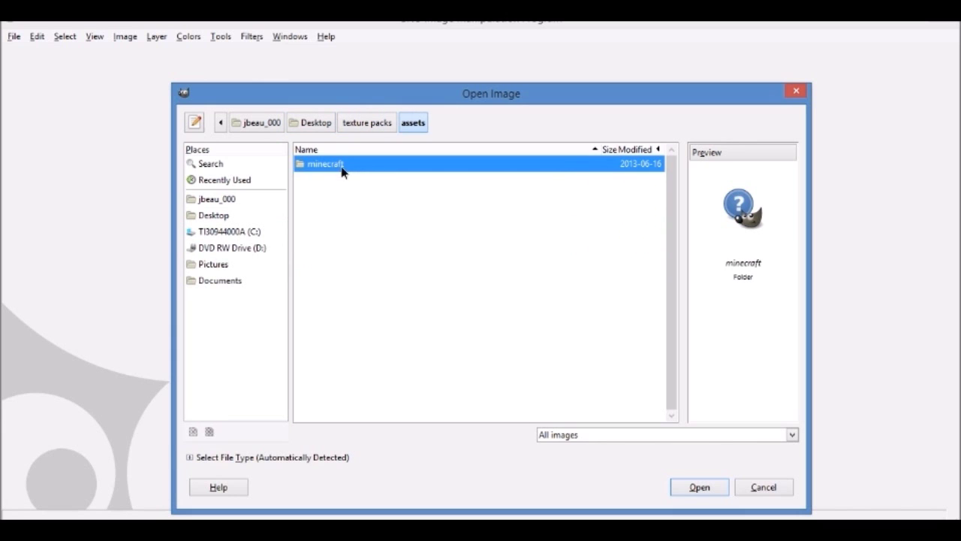
{"action": "double_click", "coordinate": [342, 172]}
Go into textures > blocks and open emerald_ore.png.
{"action": "double_click", "coordinate": [323, 277]}
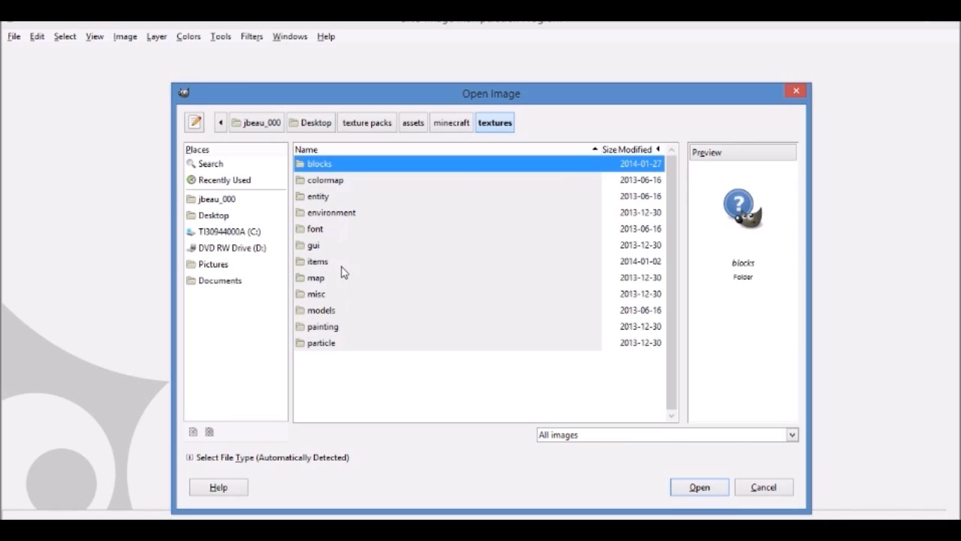
{"action": "left_click", "coordinate": [342, 263]}
{"action": "left_click", "coordinate": [347, 164]}
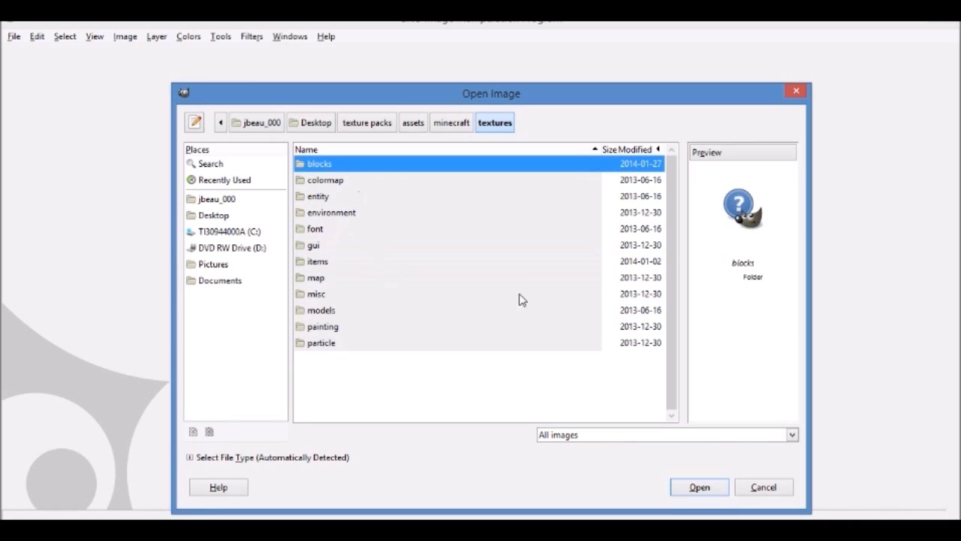
{"action": "double_click", "coordinate": [353, 167]}
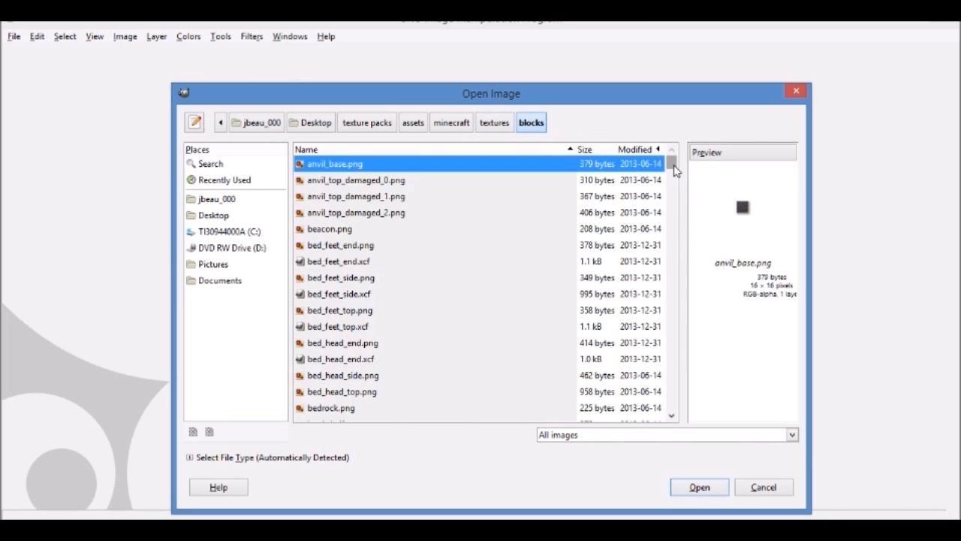
{"action": "left_click_drag", "start_coordinate": [673, 161], "coordinate": [676, 194]}
{"action": "scroll", "coordinate": [638, 211], "scroll_direction": "down", "scroll_amount": 4}
{"action": "scroll", "coordinate": [380, 304], "scroll_direction": "down", "scroll_amount": 8}
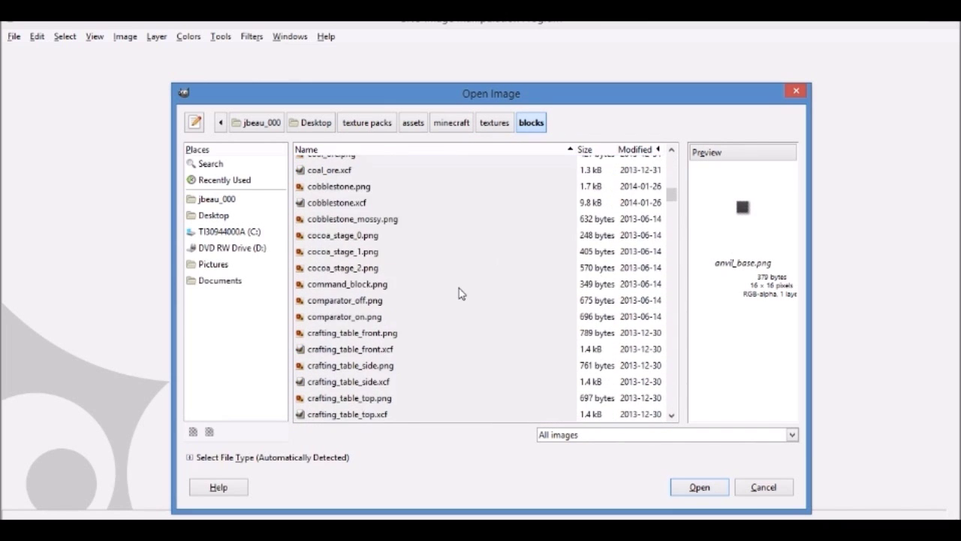
{"action": "scroll", "coordinate": [385, 330], "scroll_direction": "down", "scroll_amount": 2}
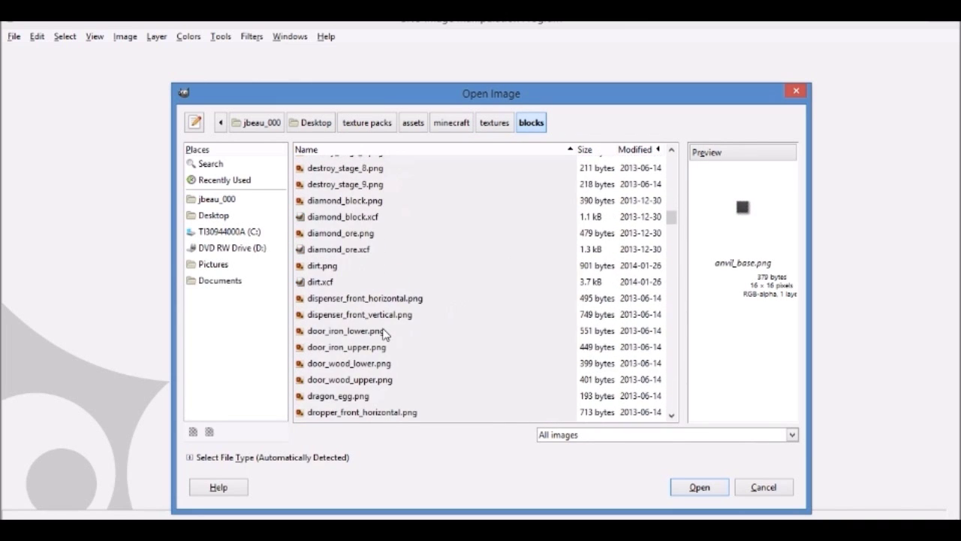
{"action": "scroll", "coordinate": [379, 327], "scroll_direction": "down", "scroll_amount": 4}
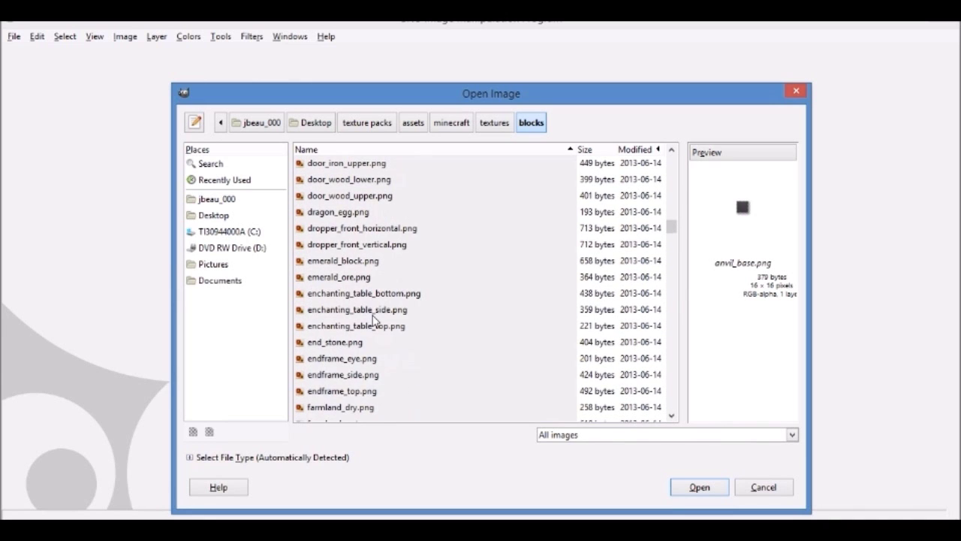
{"action": "scroll", "coordinate": [373, 320], "scroll_direction": "down", "scroll_amount": 2}
{"action": "double_click", "coordinate": [361, 167]}
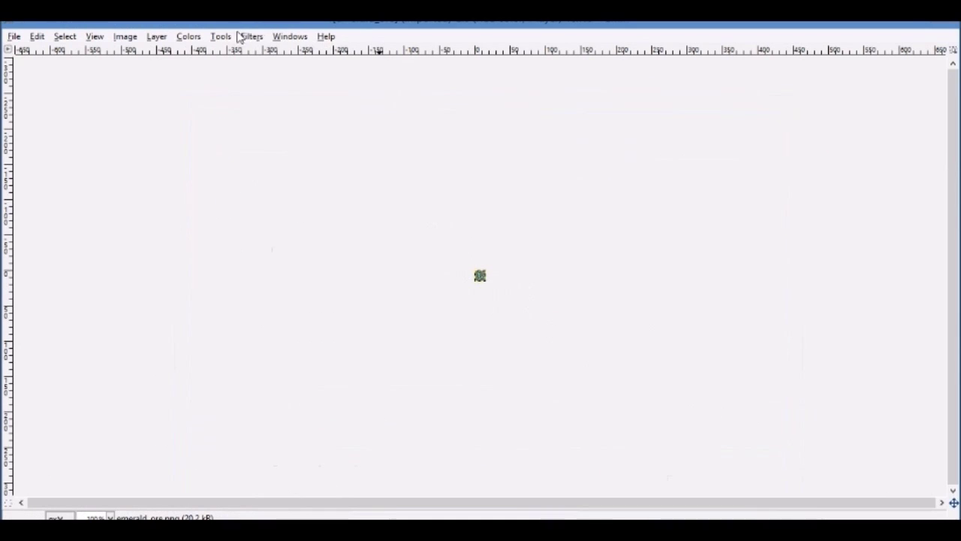
Show the Layers/Patterns panels and the toolbox from the Windows > Dockable Dialogs menu.
{"action": "left_click", "coordinate": [14, 37]}
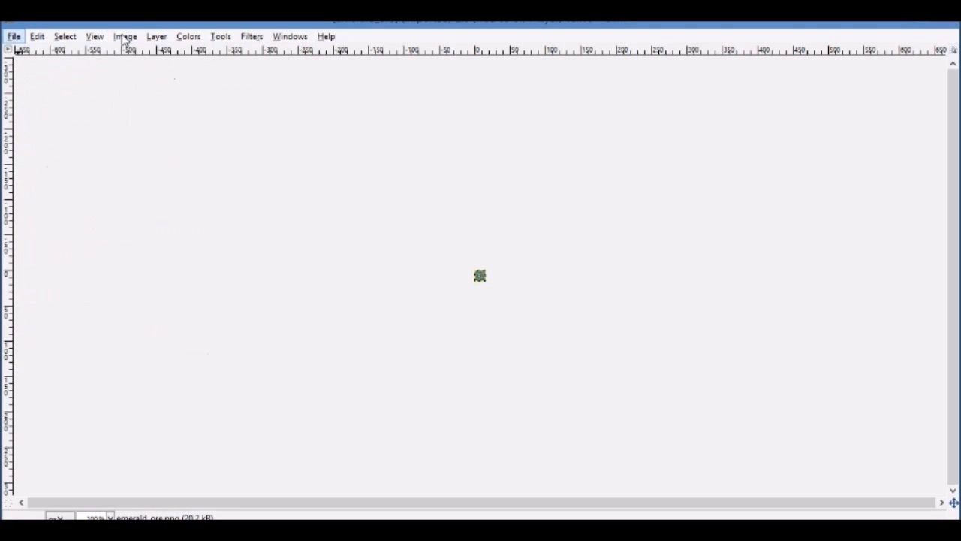
{"action": "mouse_move", "coordinate": [290, 41]}
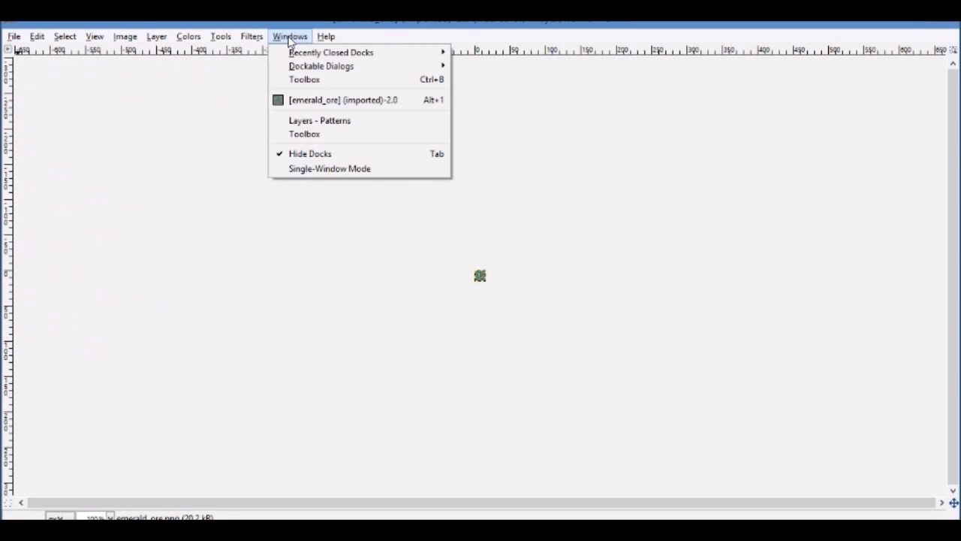
{"action": "left_click", "coordinate": [320, 121]}
{"action": "left_click", "coordinate": [284, 38]}
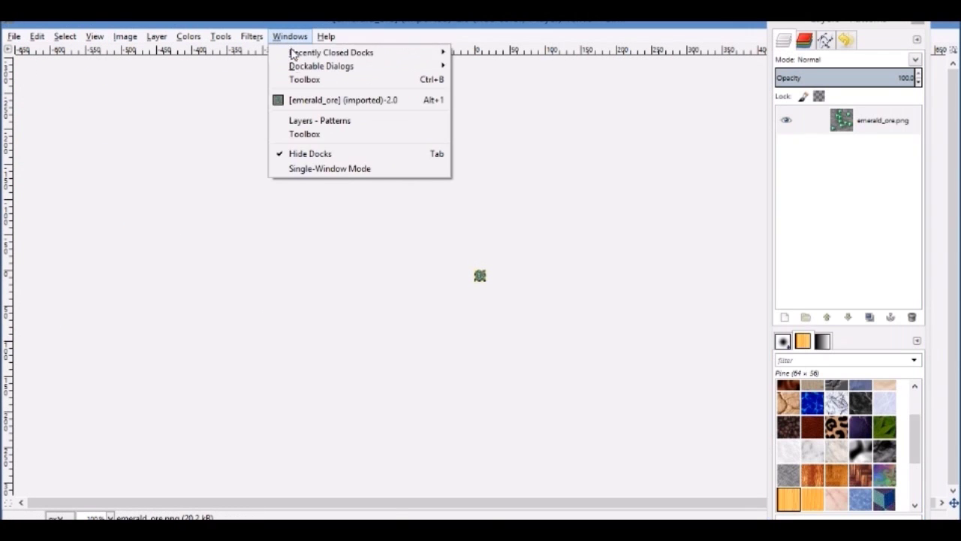
{"action": "left_click", "coordinate": [311, 132]}
{"action": "left_click", "coordinate": [220, 37]}
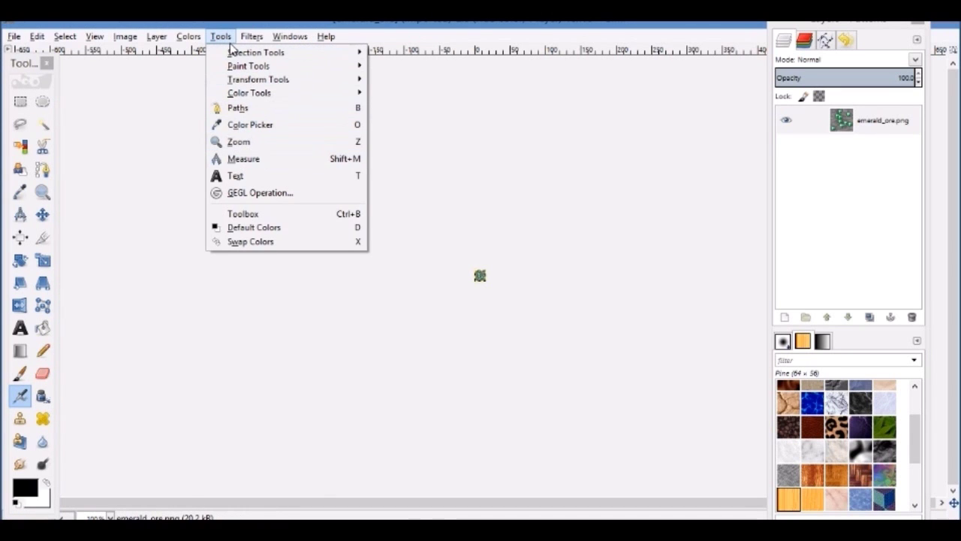
{"action": "left_click", "coordinate": [239, 141]}
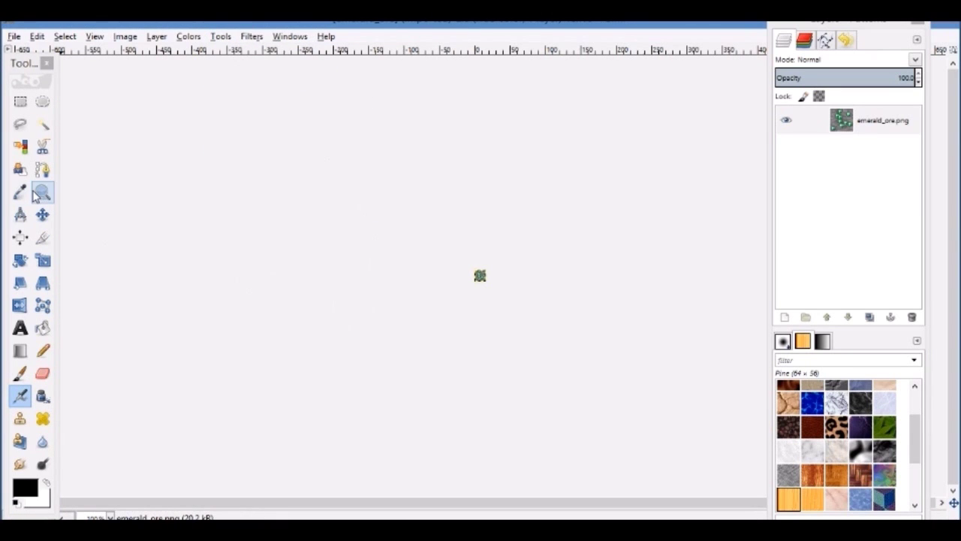
Zoom in three times on the 16×16 emerald ore texture with the Zoom tool.
{"action": "left_click", "coordinate": [42, 192]}
{"action": "left_click", "coordinate": [485, 288]}
{"action": "left_click", "coordinate": [485, 288]}
{"action": "left_click", "coordinate": [484, 288]}
{"action": "left_click", "coordinate": [485, 288]}
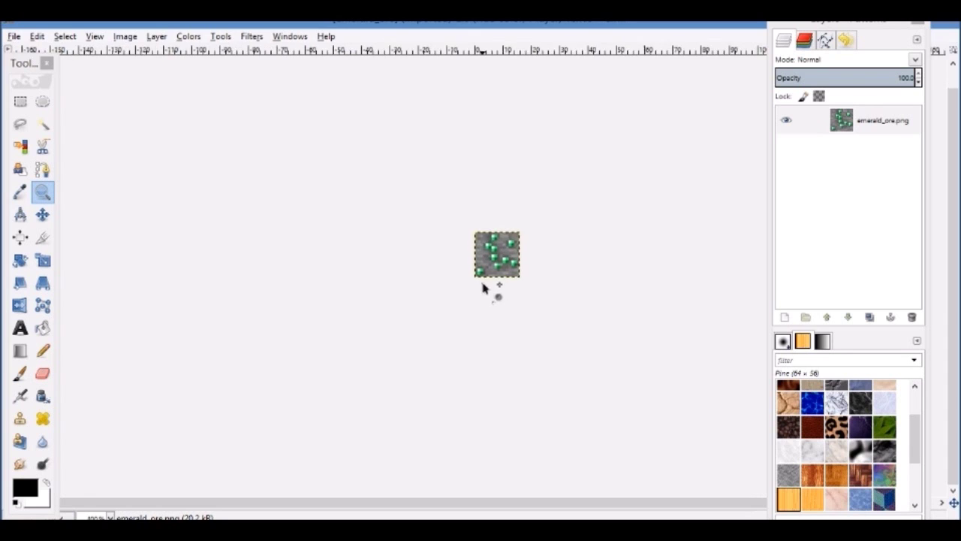
{"action": "left_click", "coordinate": [485, 289]}
{"action": "left_click", "coordinate": [486, 290]}
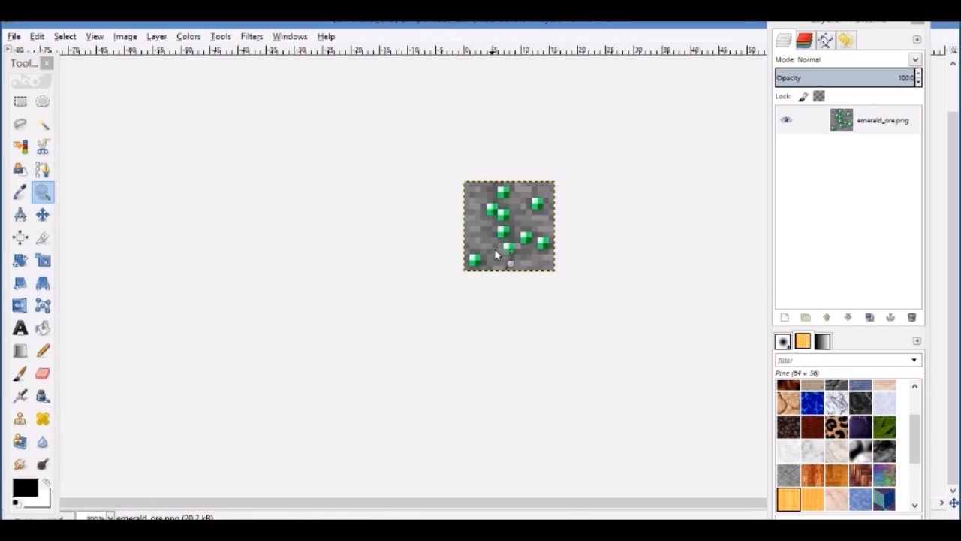
Open the Image menu to find the canvas resizing commands.
{"action": "left_click", "coordinate": [215, 37]}
{"action": "left_click", "coordinate": [215, 37]}
{"action": "left_click", "coordinate": [156, 36]}
{"action": "mouse_move", "coordinate": [129, 39]}
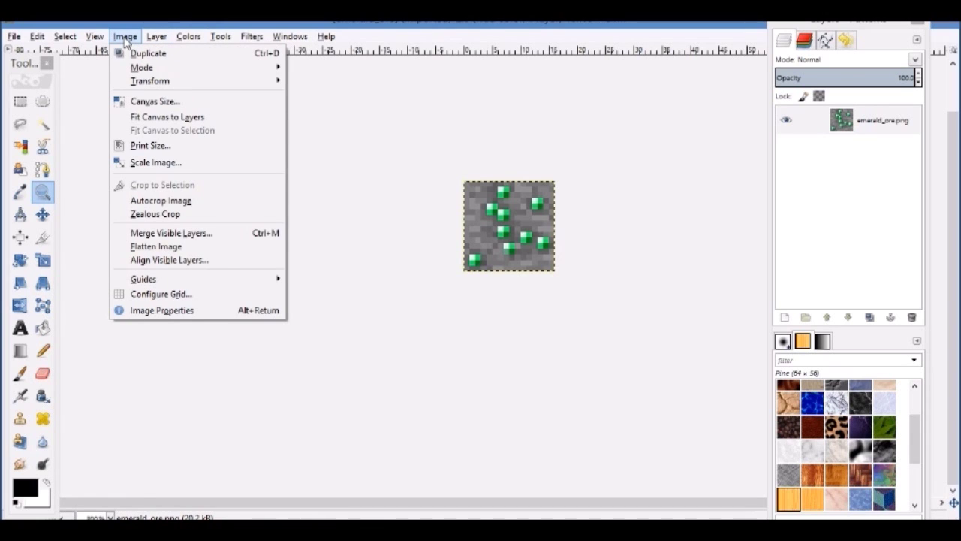
Resize the canvas to 64×64 pixels via Image > Canvas Size.
{"action": "left_click", "coordinate": [154, 101]}
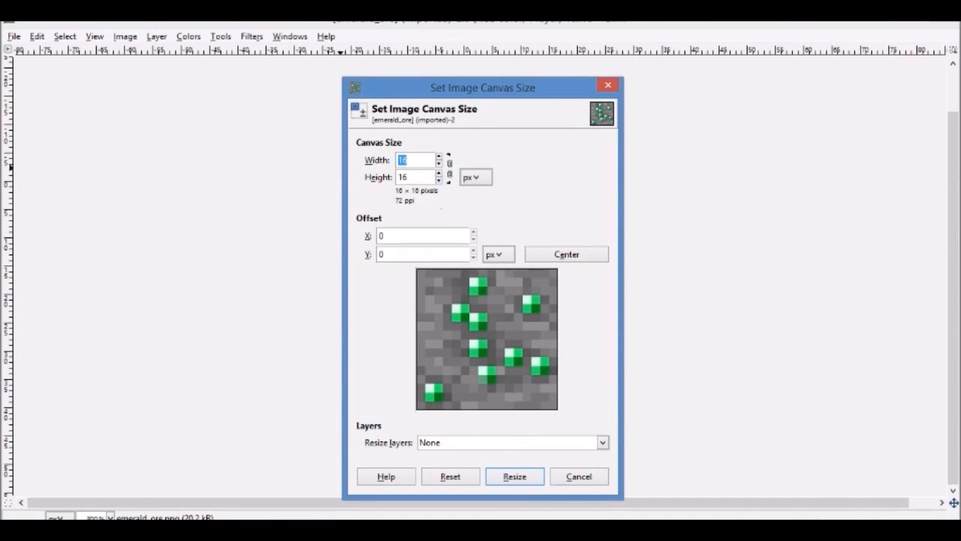
{"action": "type", "text": "64"}
{"action": "key", "text": "Tab"}
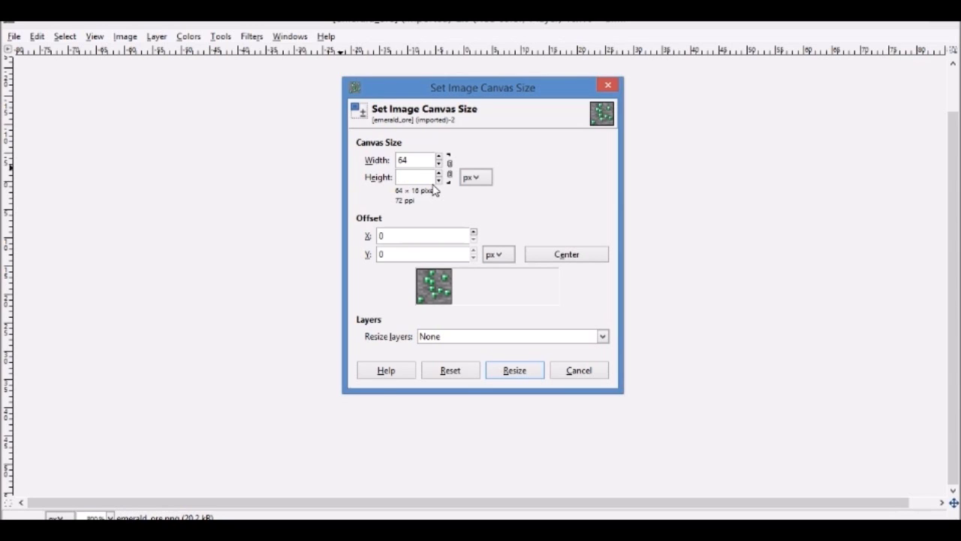
{"action": "type", "text": "64"}
{"action": "left_click", "coordinate": [518, 376]}
{"action": "left_click", "coordinate": [524, 482]}
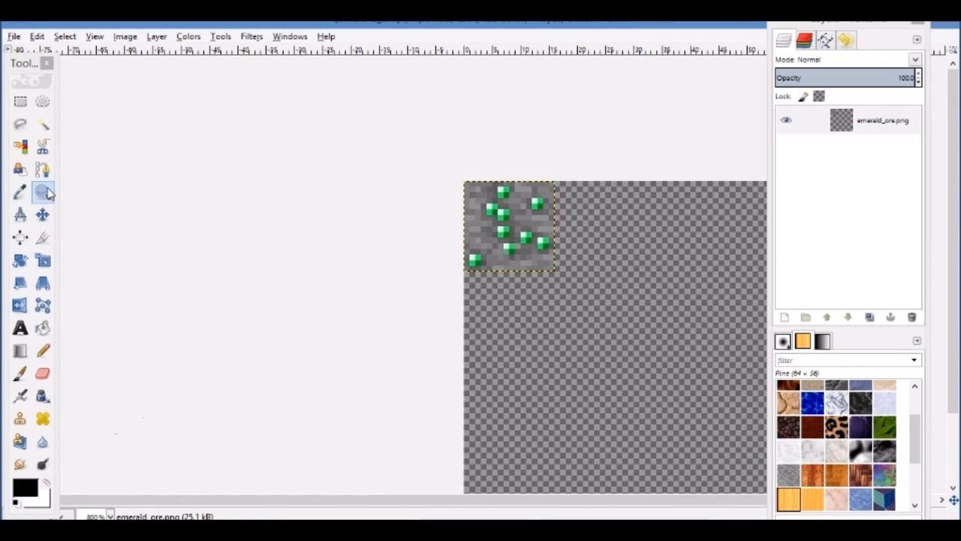
Apply Layer to Image Size so the layer fills the 64×64 canvas.
{"action": "left_click", "coordinate": [482, 304], "text": "ctrl"}
{"action": "left_click", "coordinate": [481, 304], "text": "ctrl"}
{"action": "left_click", "coordinate": [479, 306]}
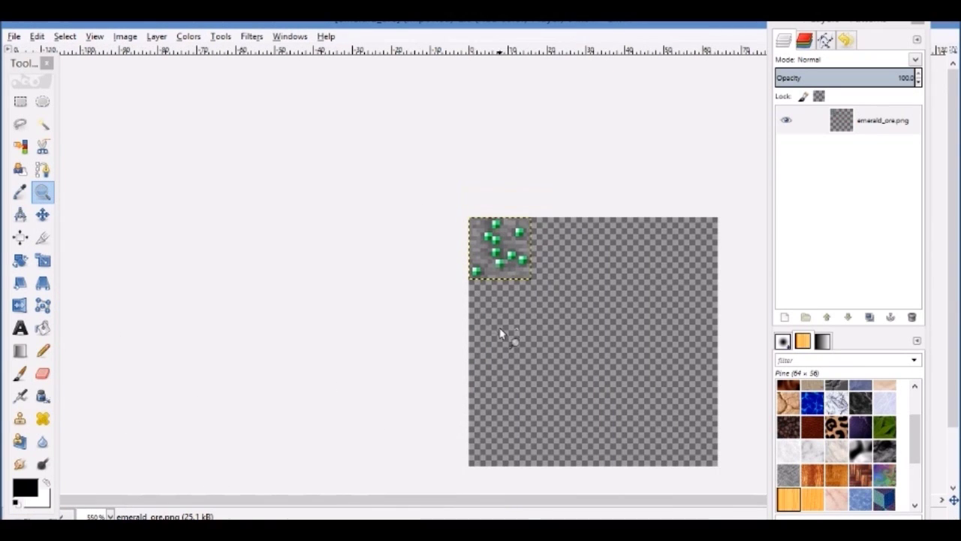
{"action": "left_click_drag", "start_coordinate": [458, 500], "coordinate": [498, 486]}
{"action": "left_click", "coordinate": [156, 37]}
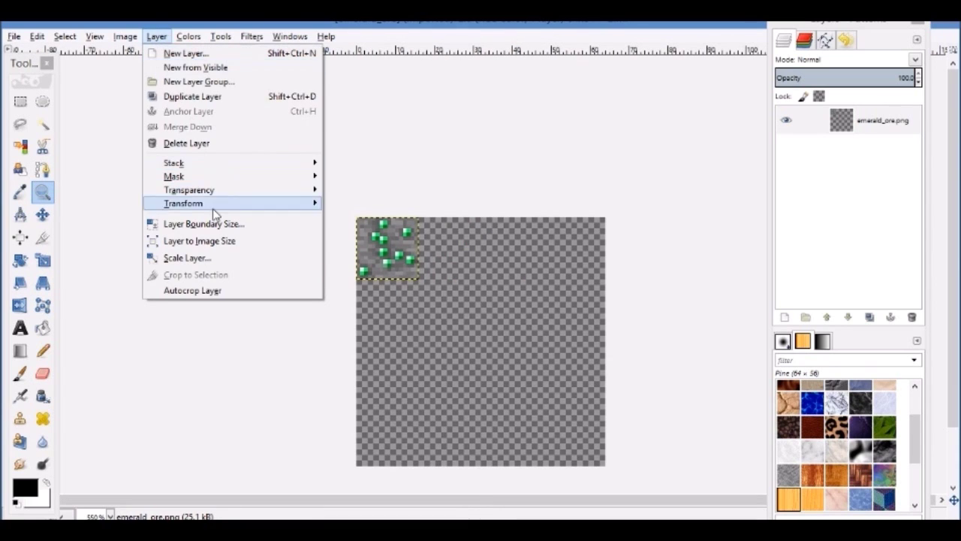
{"action": "left_click", "coordinate": [233, 250]}
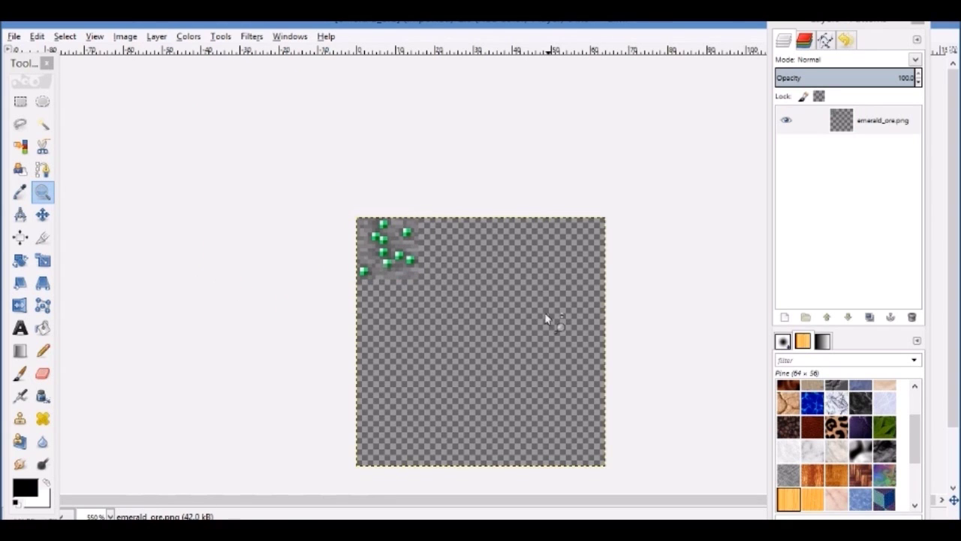
Erase the old emerald ore pixels with the Eraser tool.
{"action": "left_click", "coordinate": [42, 373]}
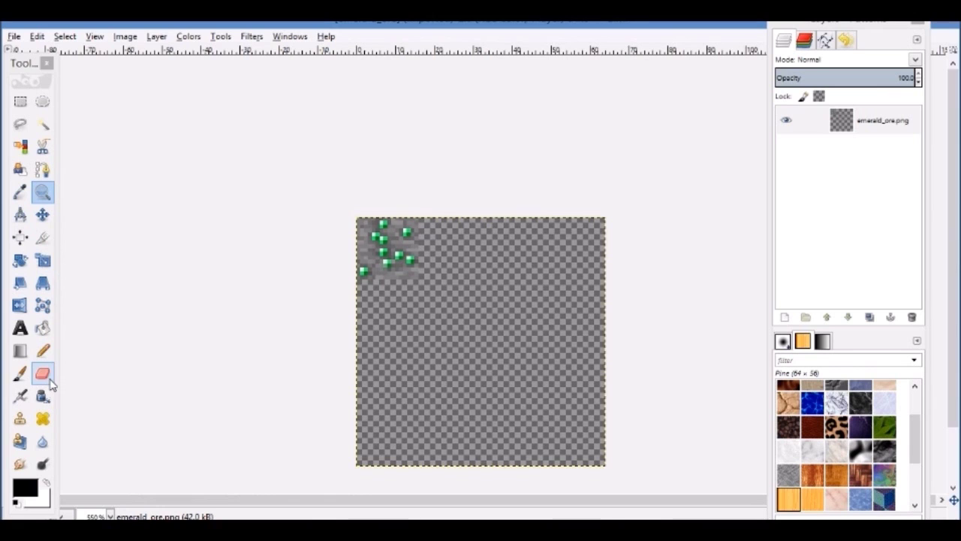
{"action": "left_click", "coordinate": [42, 260]}
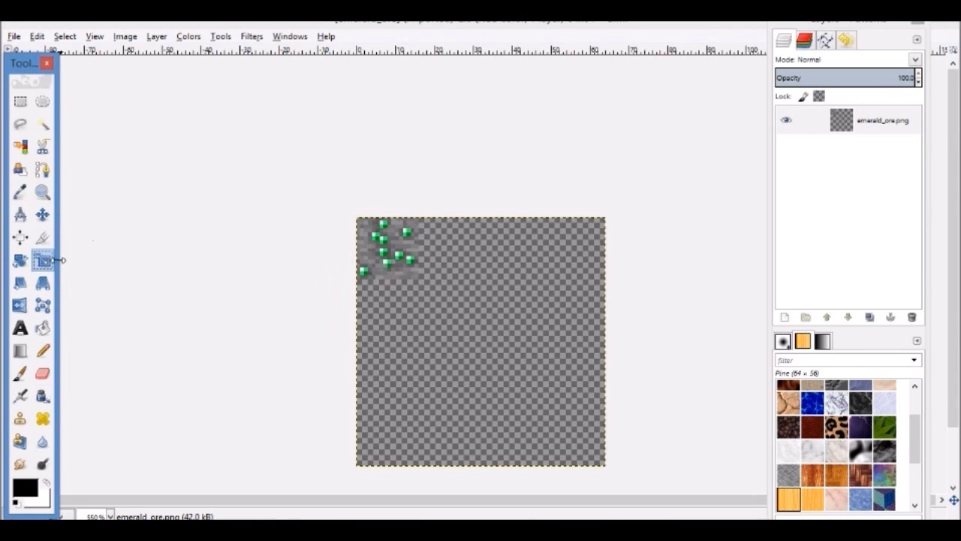
{"action": "left_click", "coordinate": [412, 267]}
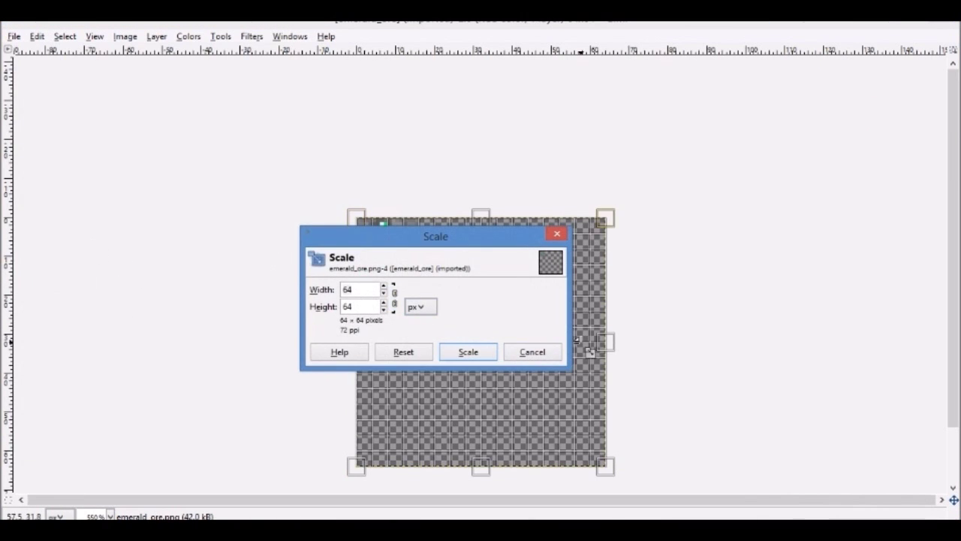
{"action": "left_click", "coordinate": [555, 235]}
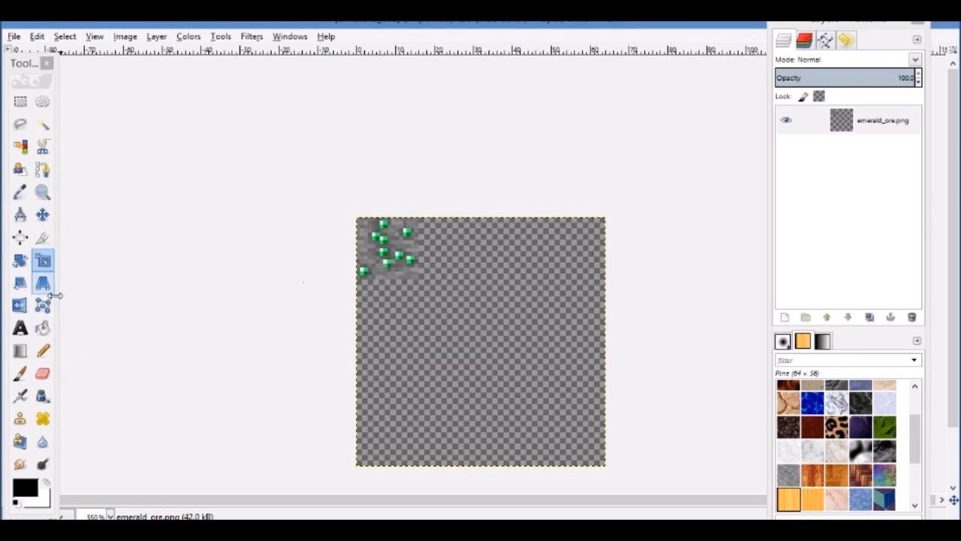
{"action": "left_click", "coordinate": [42, 374]}
{"action": "left_click_drag", "start_coordinate": [453, 265], "coordinate": [367, 272]}
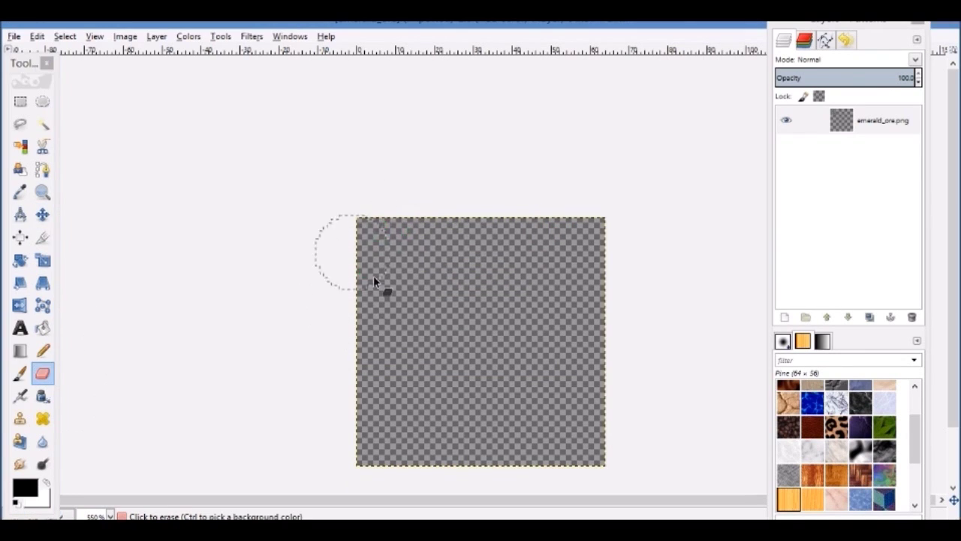
Select the Pencil, adjust its size, and draw then undo a test stroke.
{"action": "left_click", "coordinate": [43, 351]}
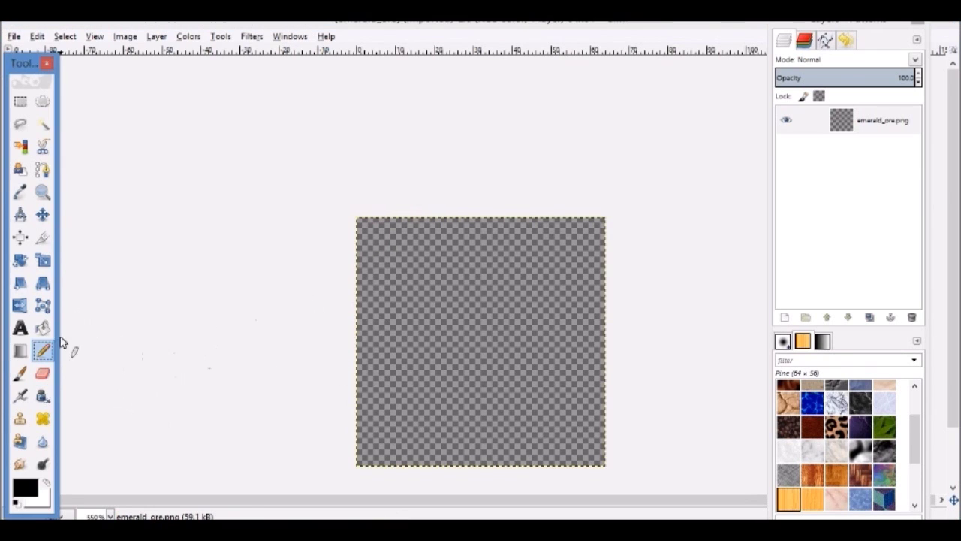
{"action": "double_click", "coordinate": [43, 351]}
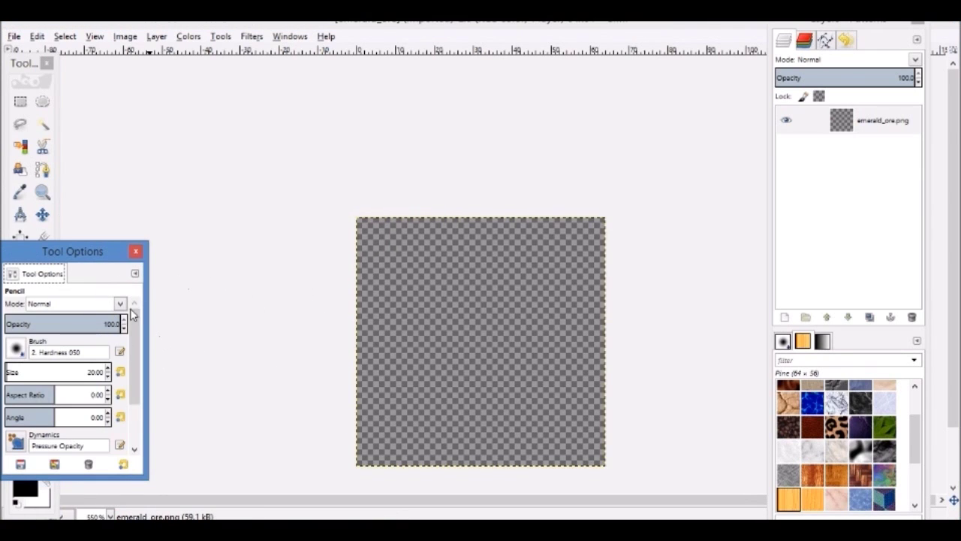
{"action": "left_click", "coordinate": [106, 376]}
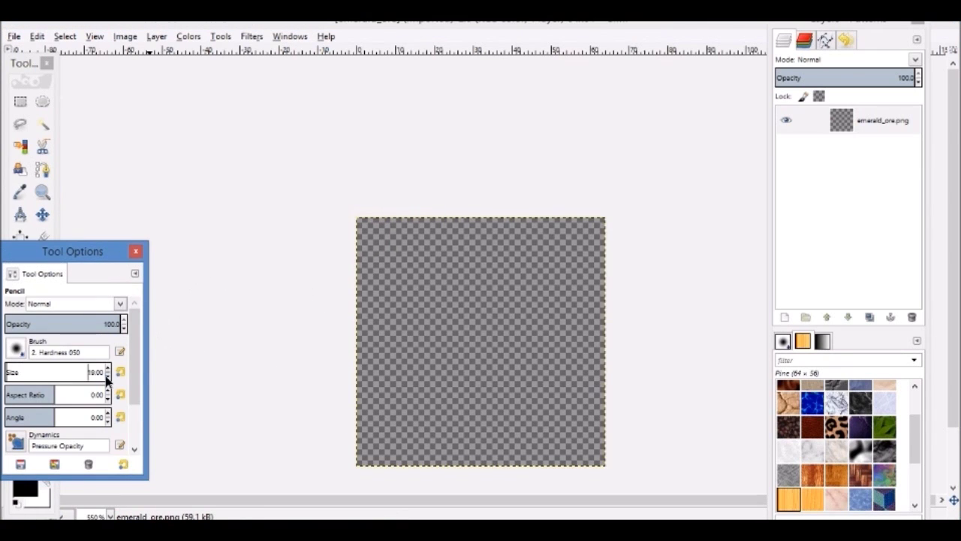
{"action": "left_click", "coordinate": [136, 251]}
{"action": "mouse_move", "coordinate": [403, 278]}
{"action": "left_mouse_down"}
{"action": "mouse_move", "coordinate": [421, 304]}
{"action": "mouse_move", "coordinate": [484, 348]}
{"action": "mouse_move", "coordinate": [463, 291]}
{"action": "left_mouse_up"}
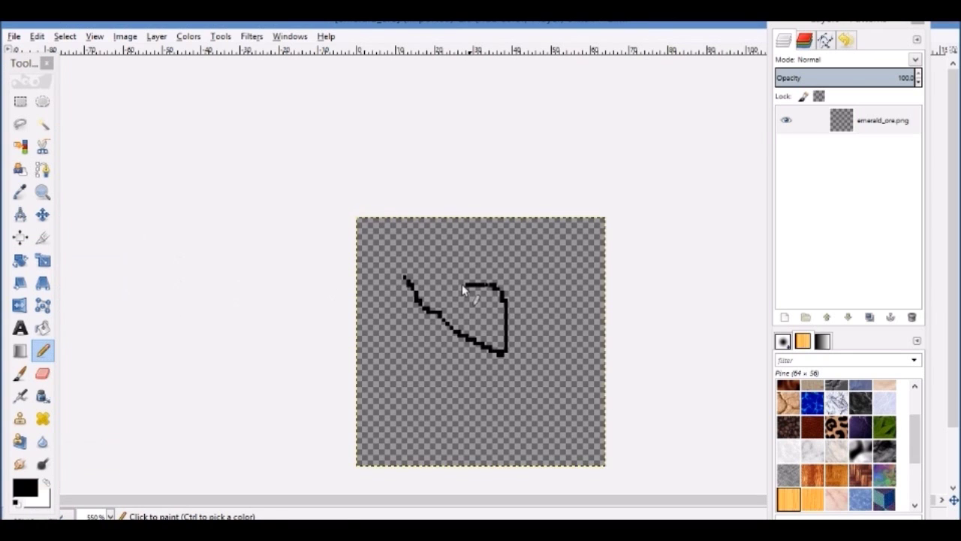
{"action": "key", "text": "ctrl+z"}
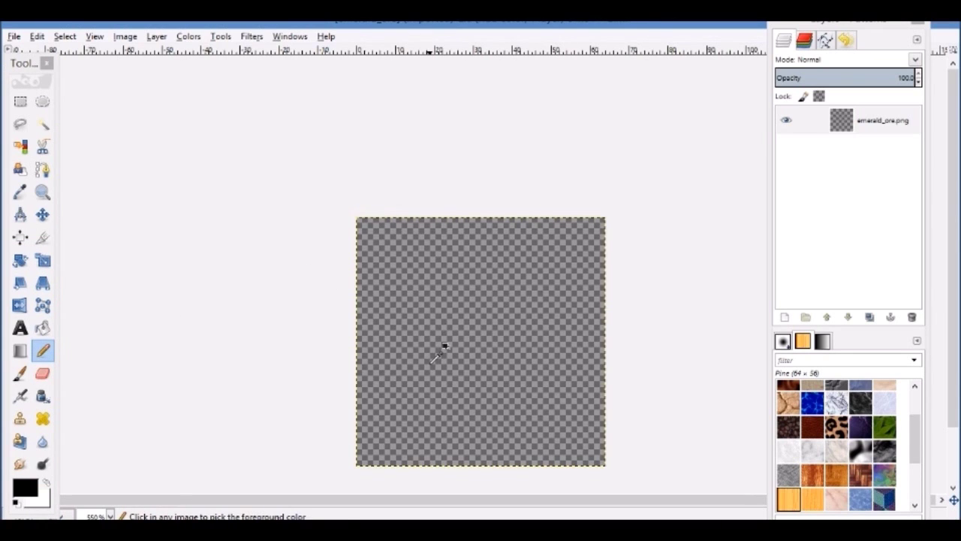
Adjust the pencil size again and choose the 1. Pixel brush from the Brushes list.
{"action": "double_click", "coordinate": [45, 353]}
{"action": "left_click", "coordinate": [109, 354]}
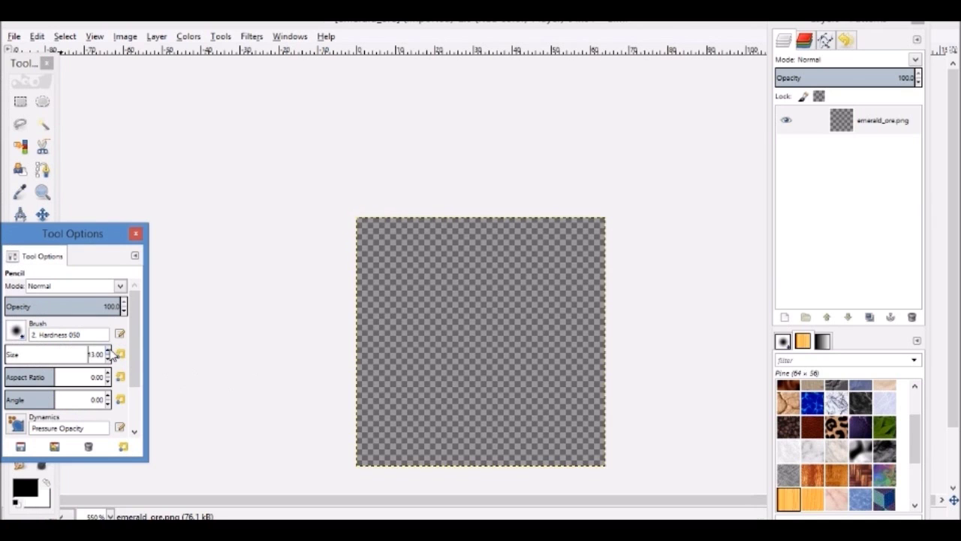
{"action": "left_click", "coordinate": [135, 234]}
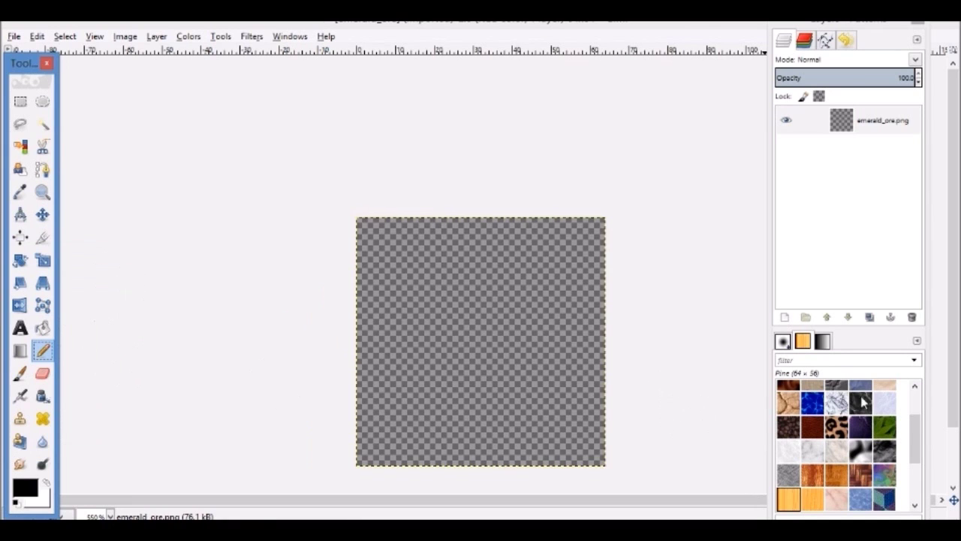
{"action": "left_click", "coordinate": [914, 444]}
{"action": "left_click", "coordinate": [787, 343]}
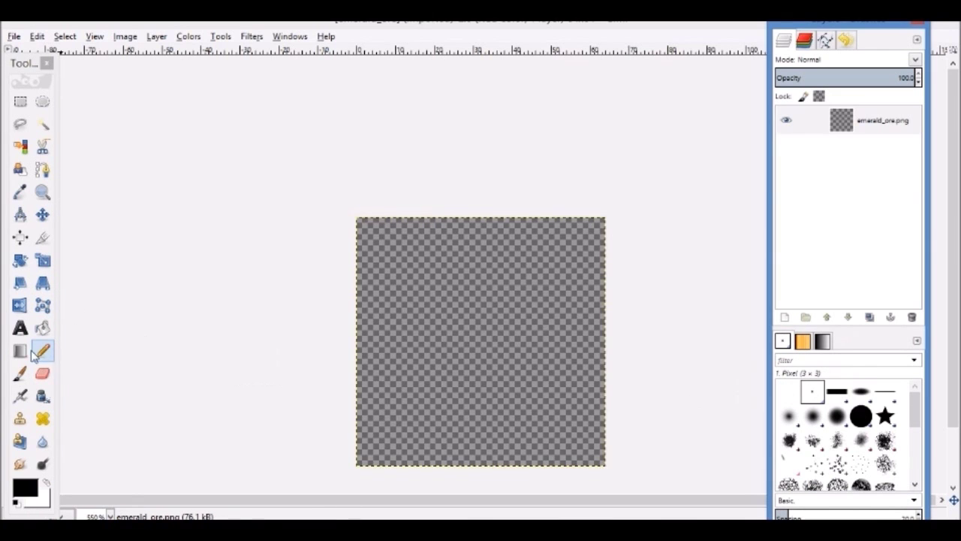
{"action": "left_click", "coordinate": [25, 488]}
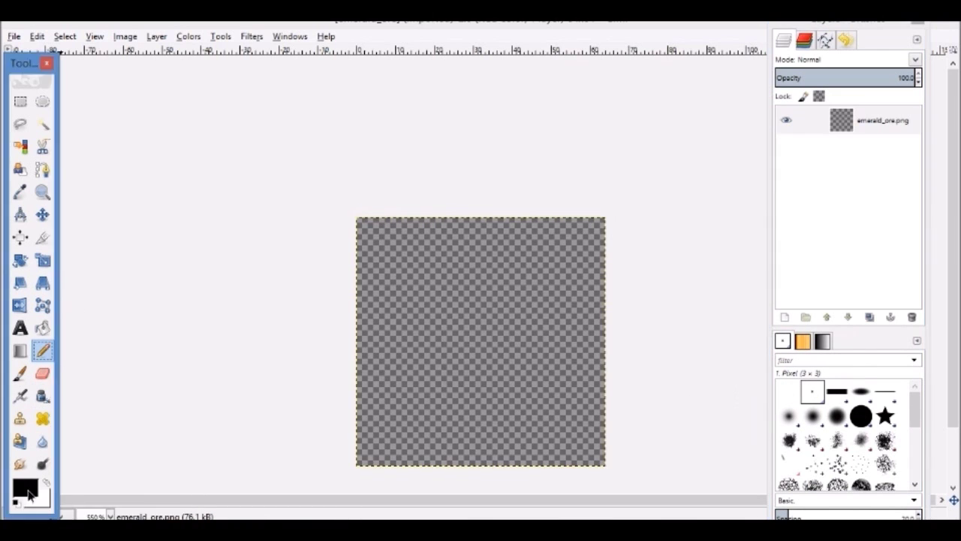